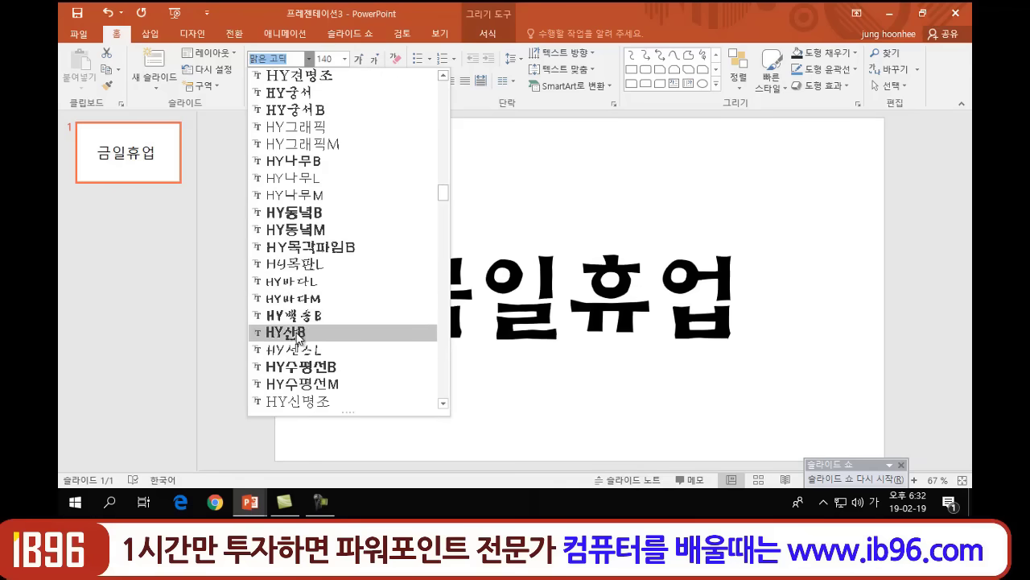
Change the font of the 금일휴업 text to HY헤드라인M and deselect the text box
scroll(298, 330, down, 4)
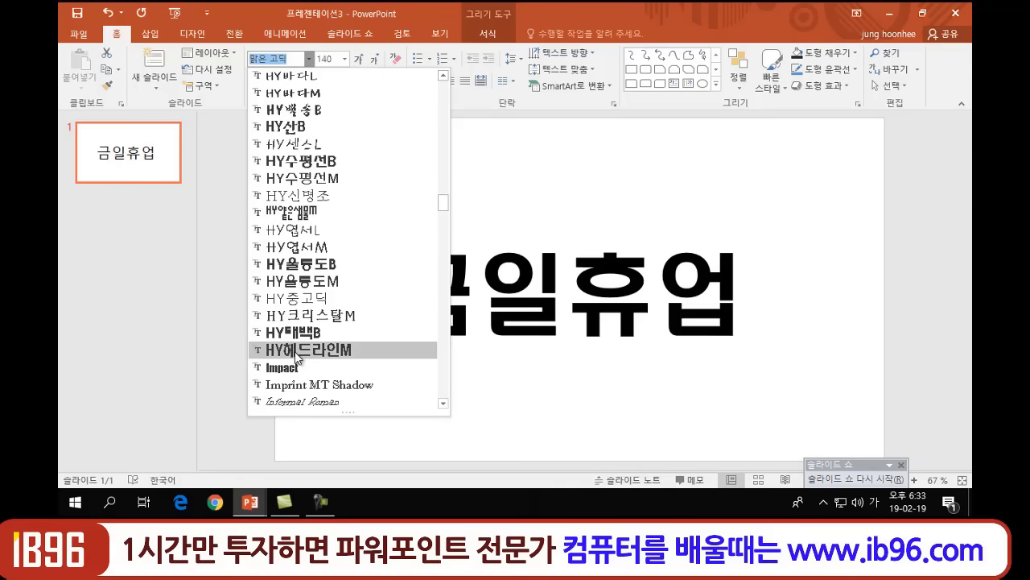
click(296, 349)
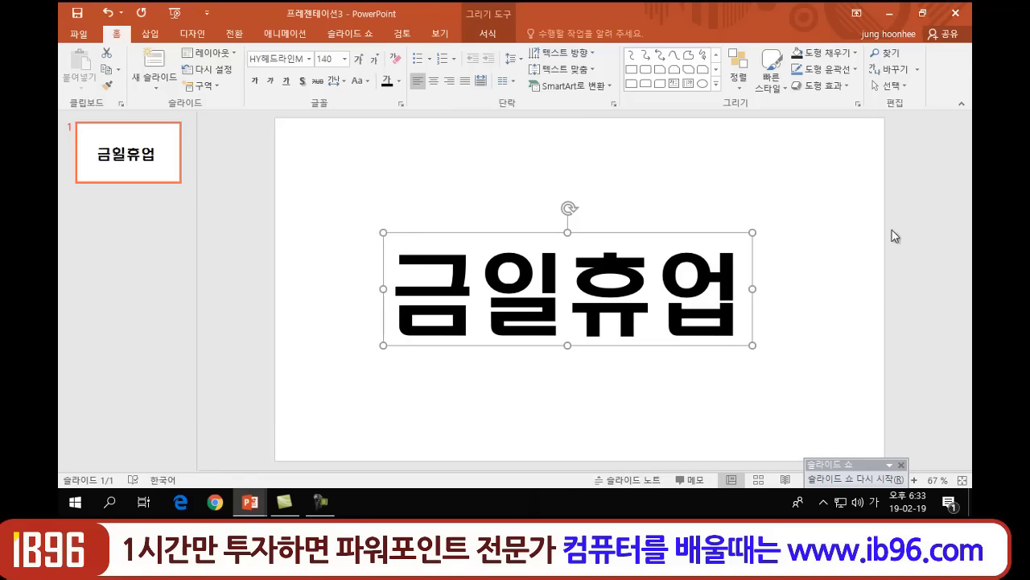
click(725, 186)
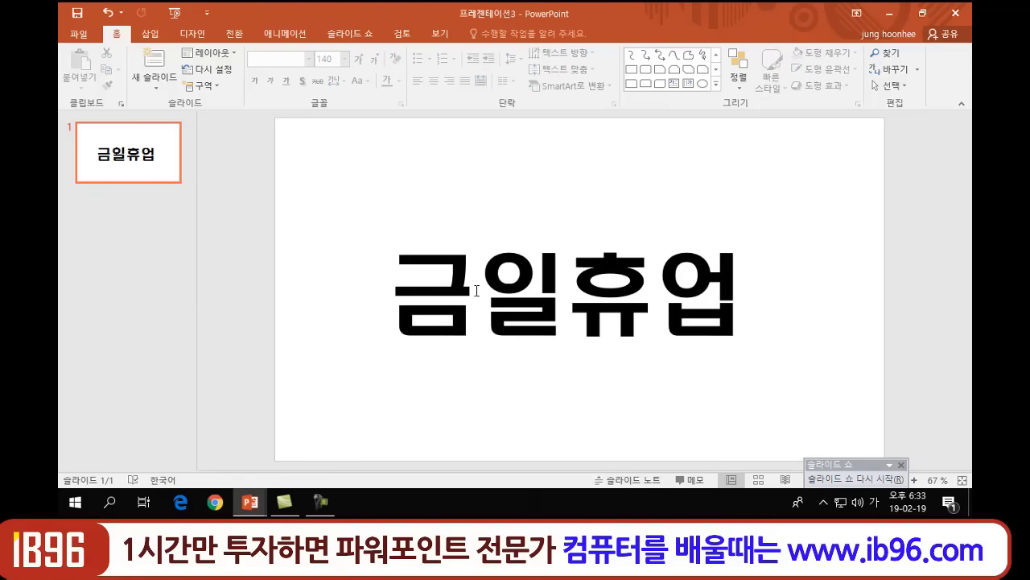
Check the print preview of the 금일휴업 slide and return to editing
click(79, 36)
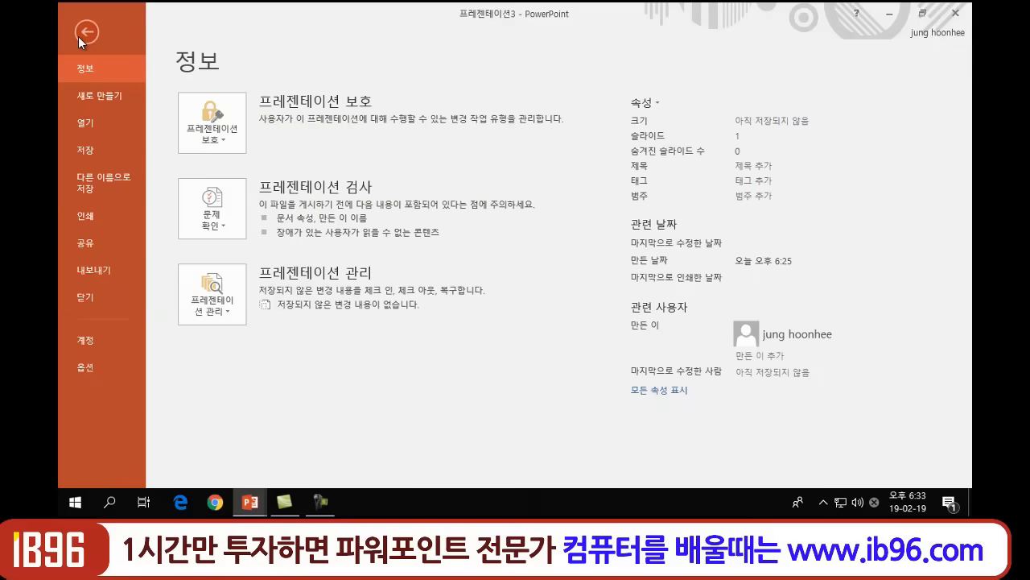
click(95, 219)
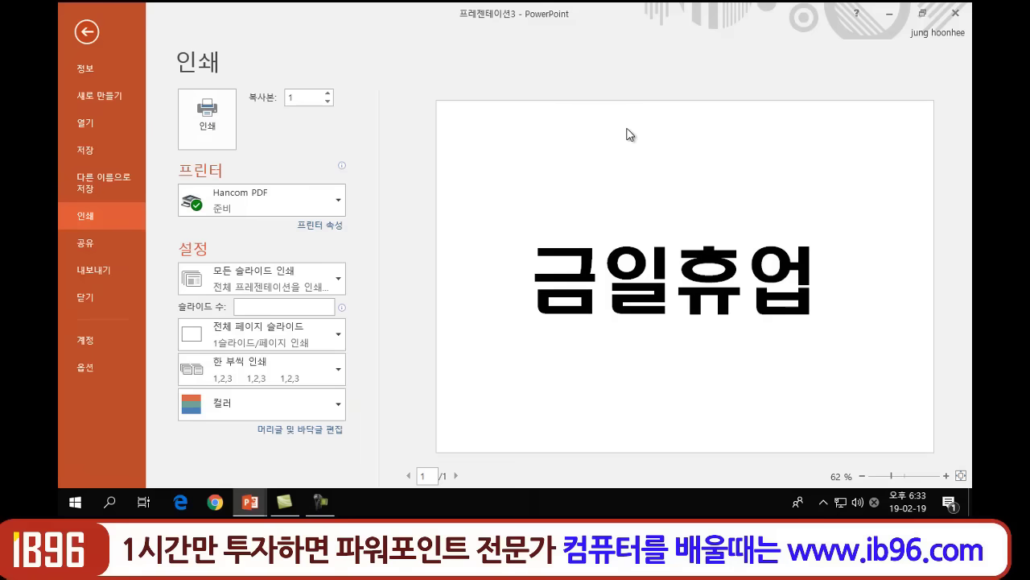
click(86, 32)
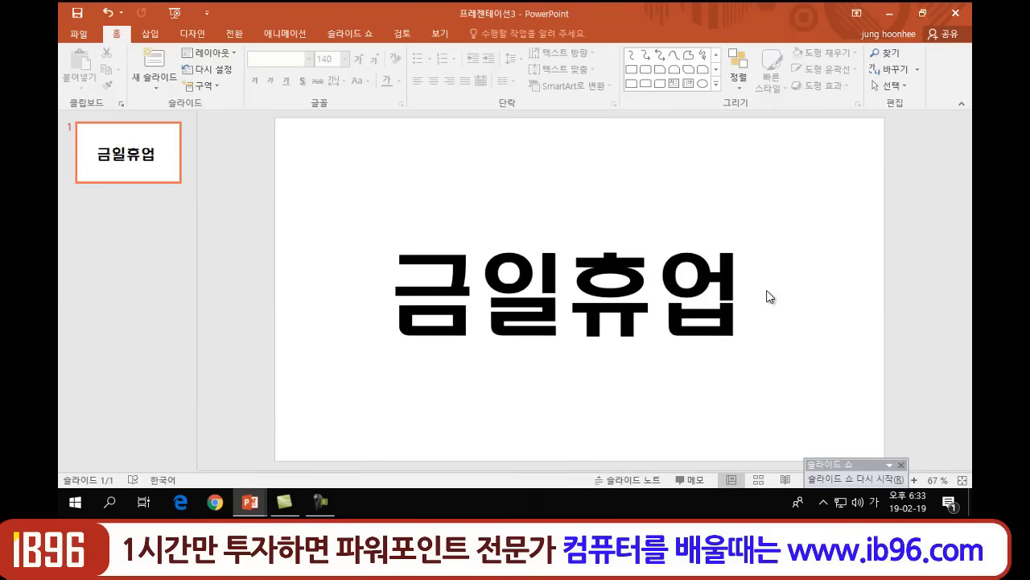
Delete the 금일휴업 text box from the slide
click(692, 290)
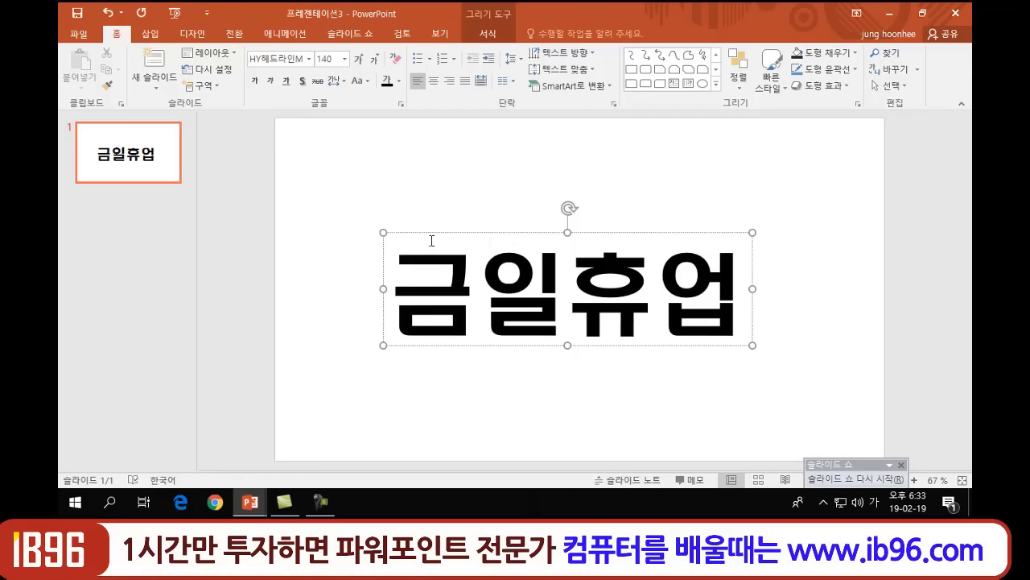
click(499, 234)
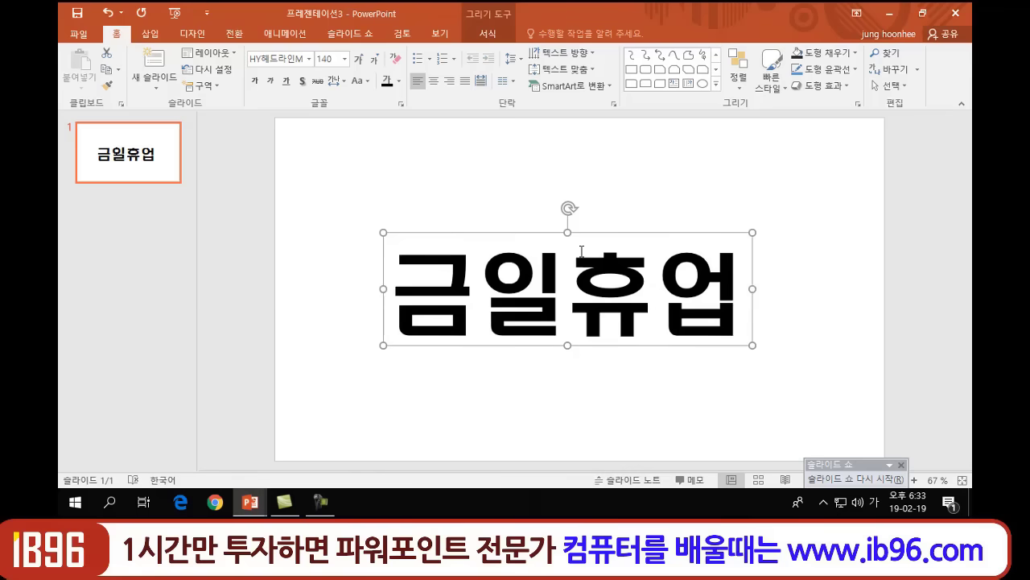
key(Delete)
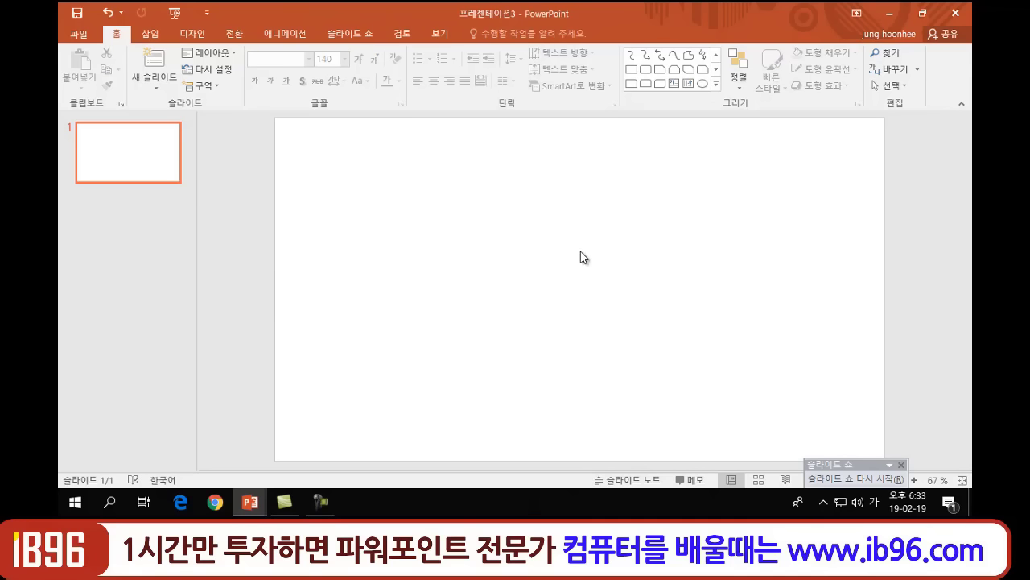
Draw a tall rounded rectangle along the slide's left side, nearly the full slide height
click(716, 83)
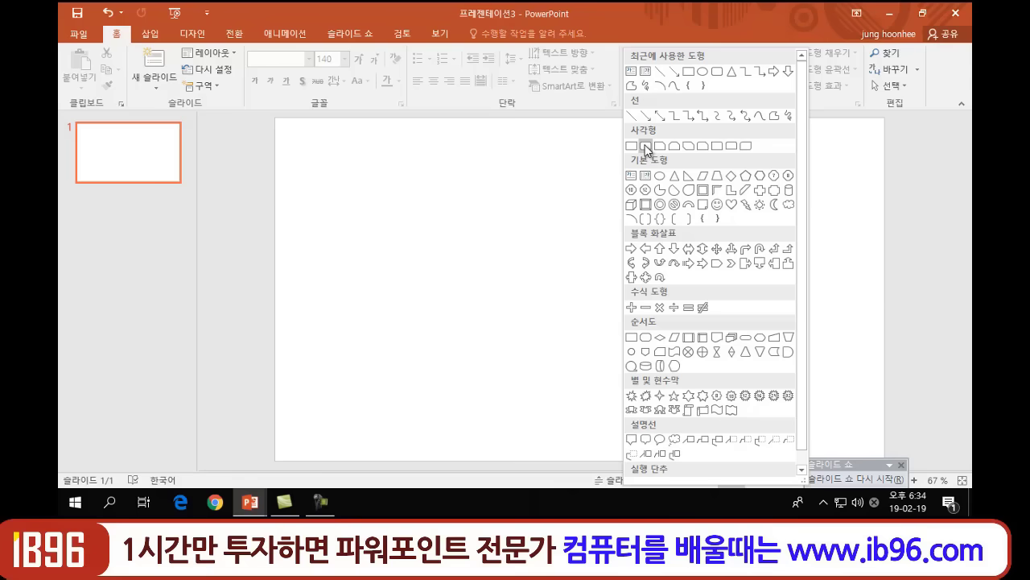
click(645, 146)
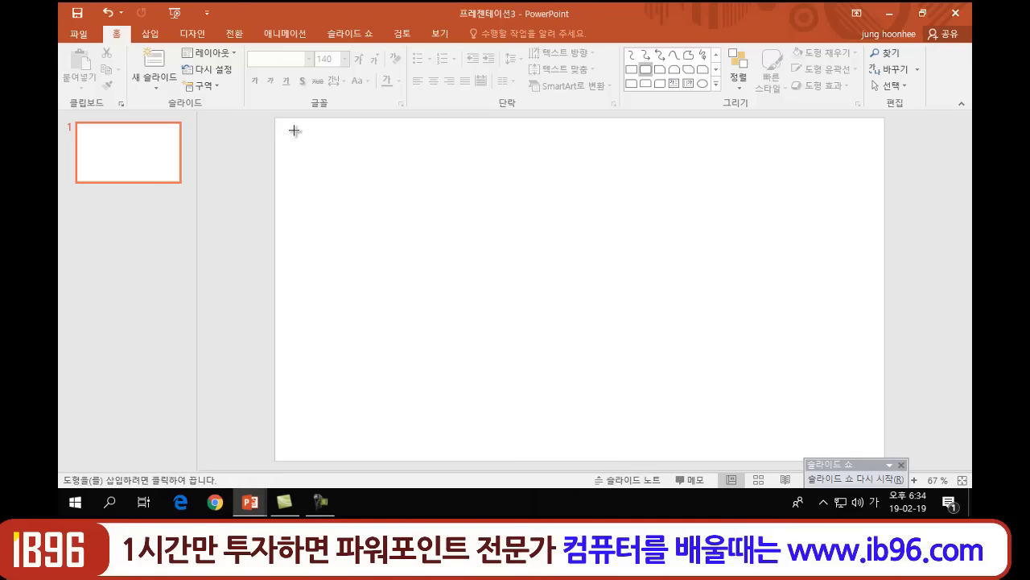
drag(286, 130, 423, 429)
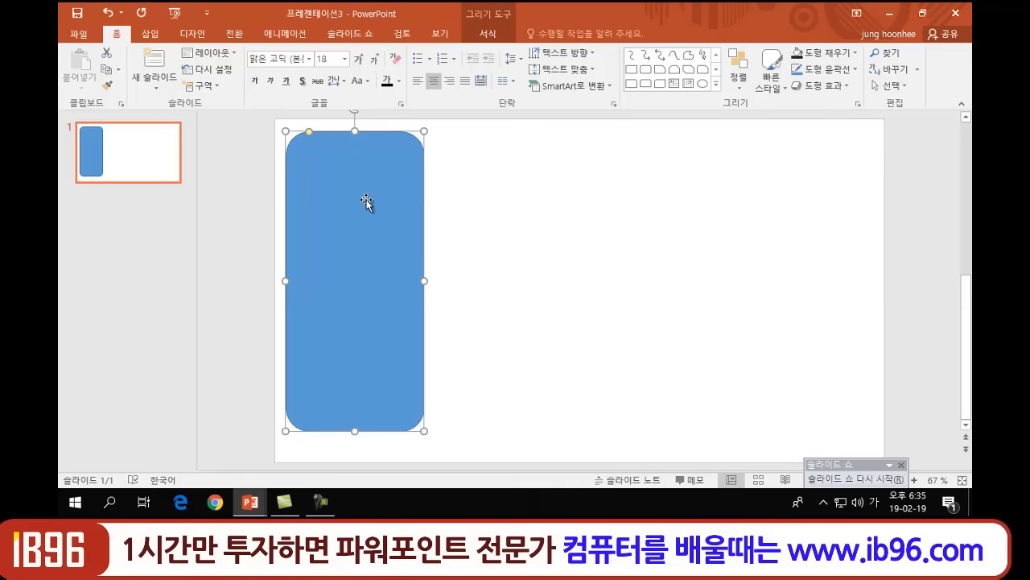
Remove the rounded rectangle's fill by setting it to no fill (채우기 없음)
click(858, 54)
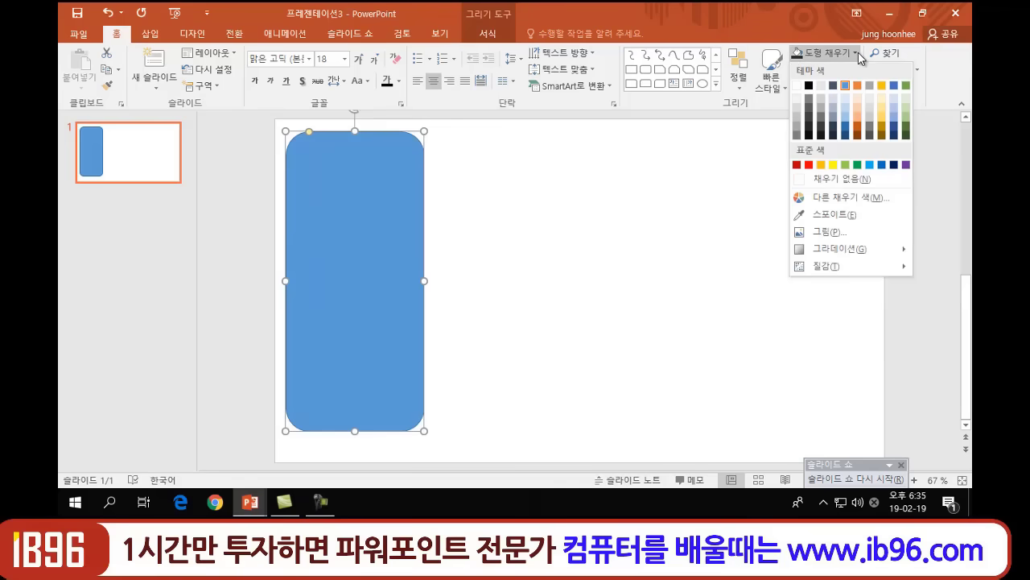
click(805, 180)
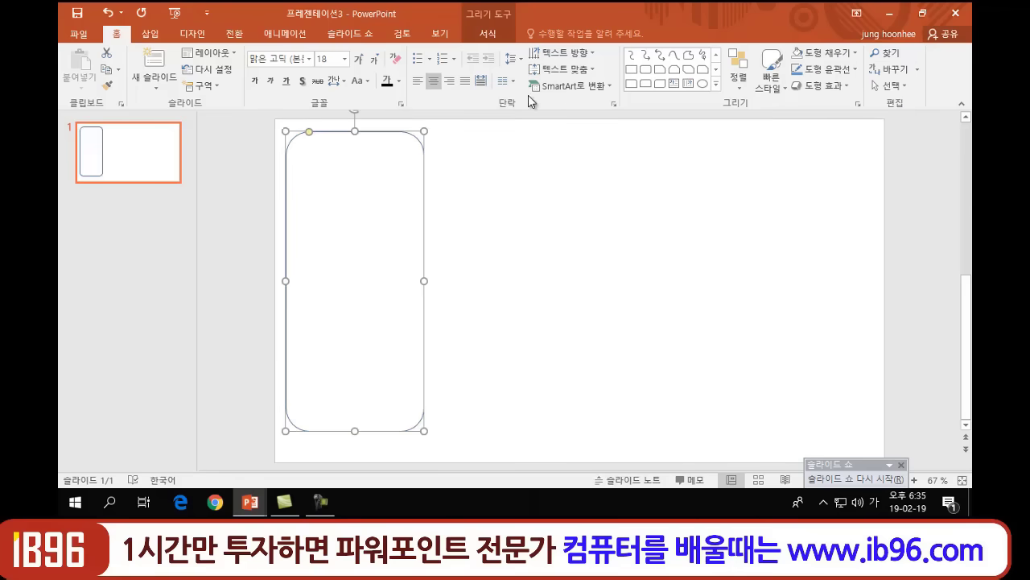
click(857, 53)
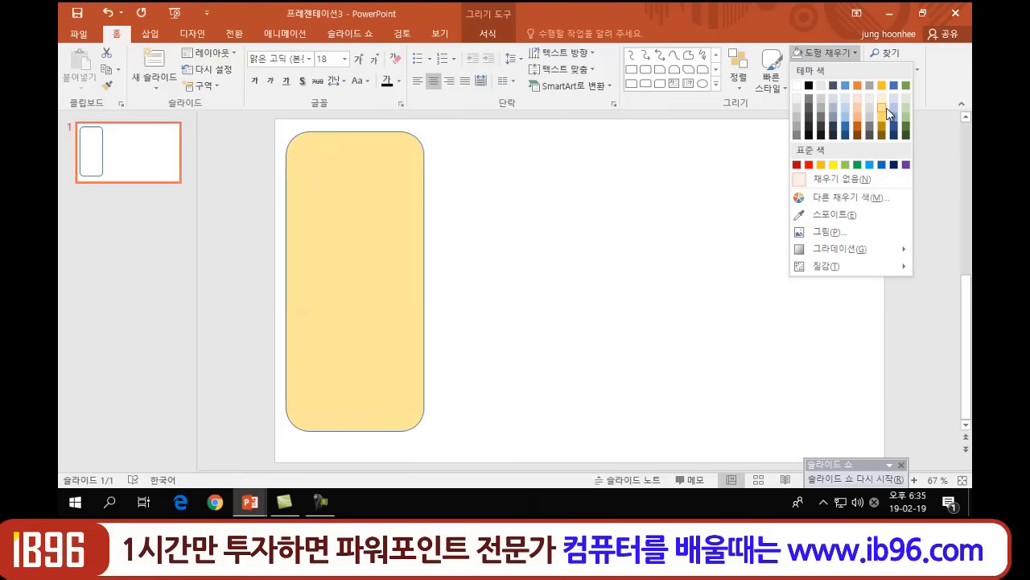
click(855, 179)
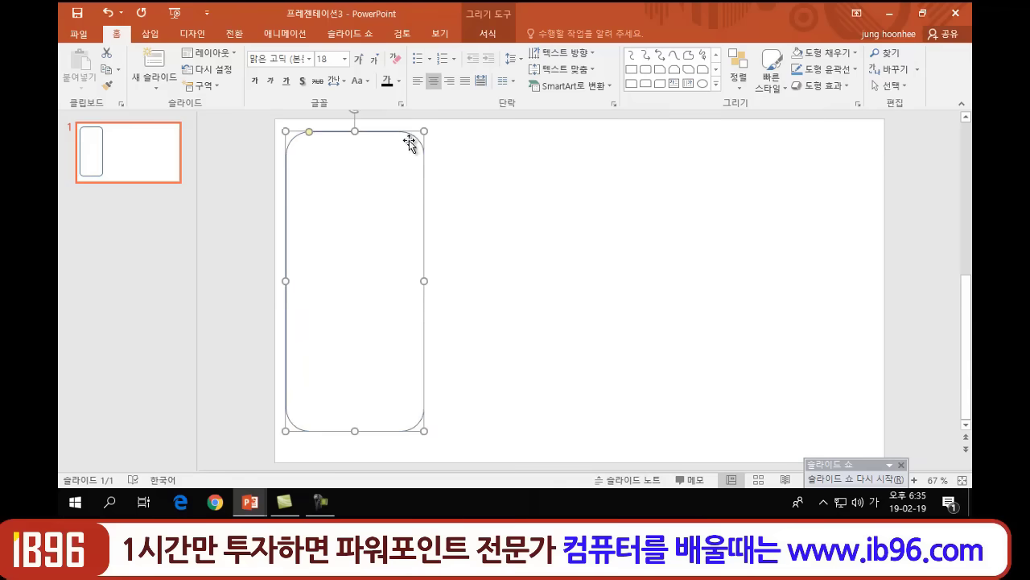
Set the rounded rectangle's outline color to the lightest shade of the black theme color
click(857, 72)
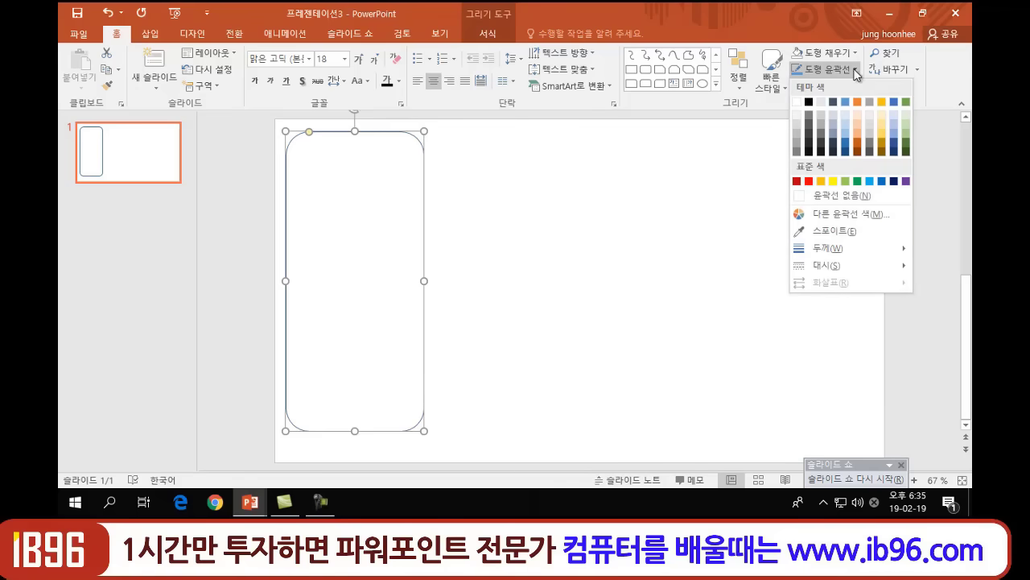
click(809, 118)
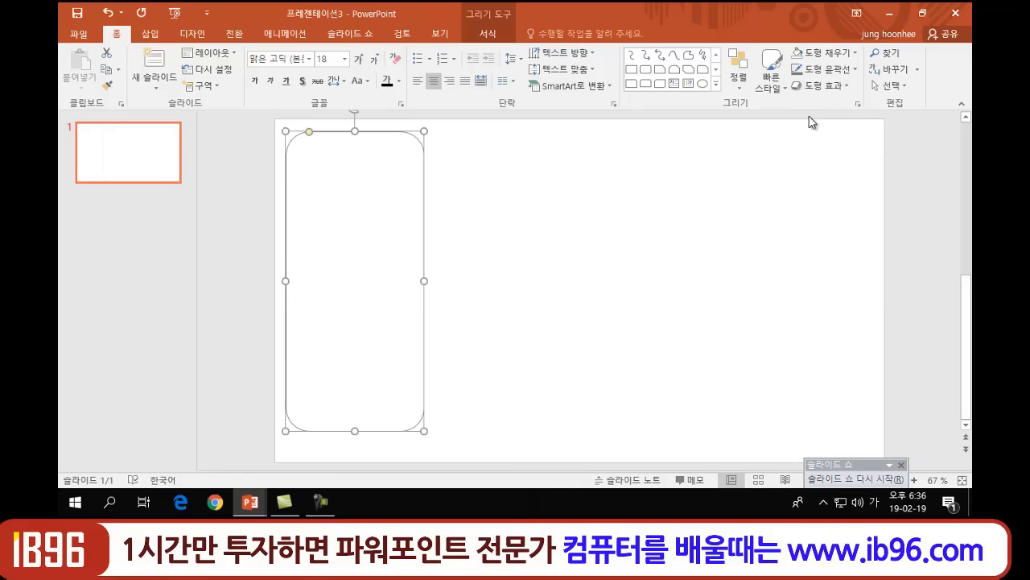
click(495, 244)
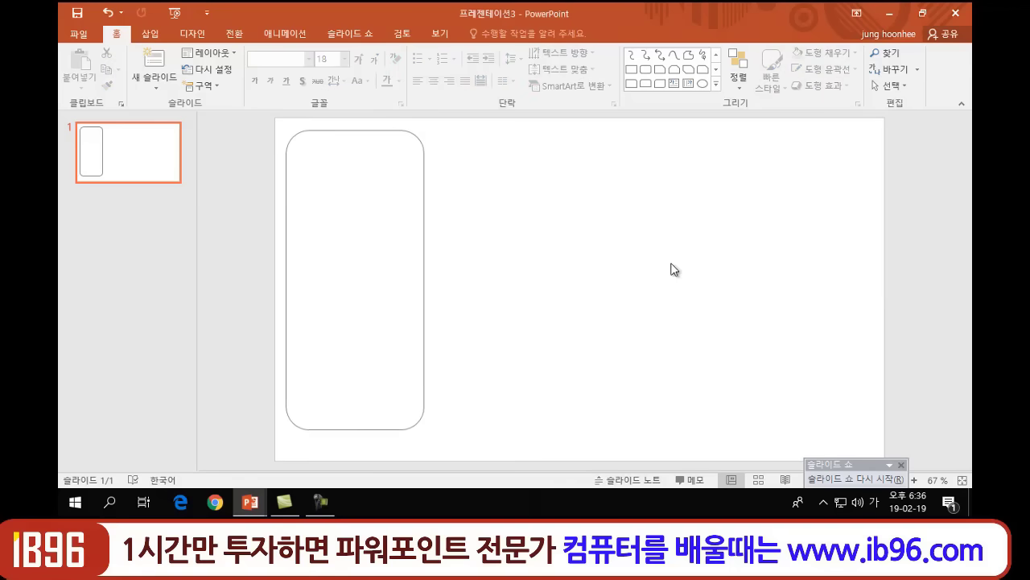
Set the rounded rectangle's outline weight to 3 pt
click(387, 133)
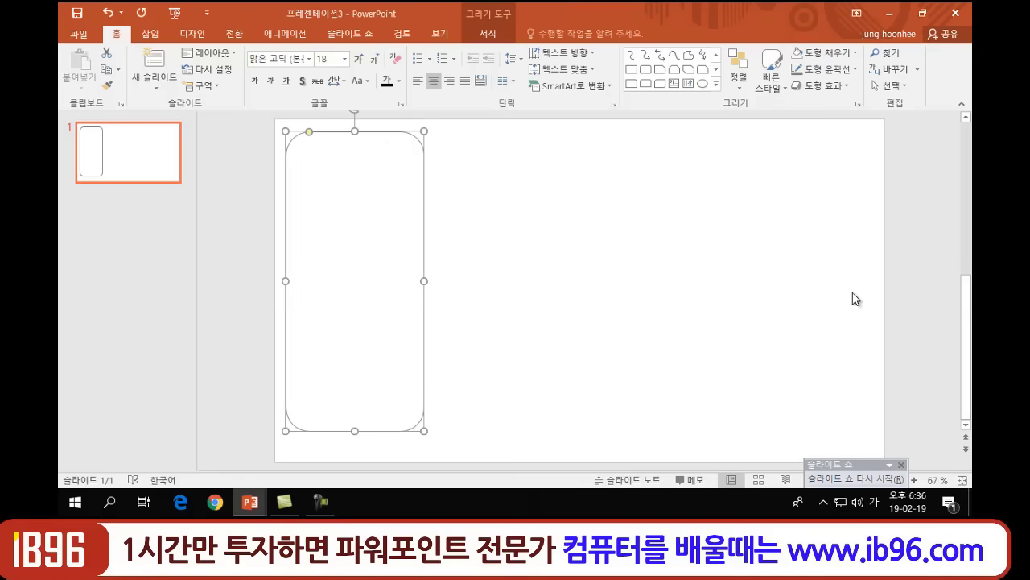
click(857, 70)
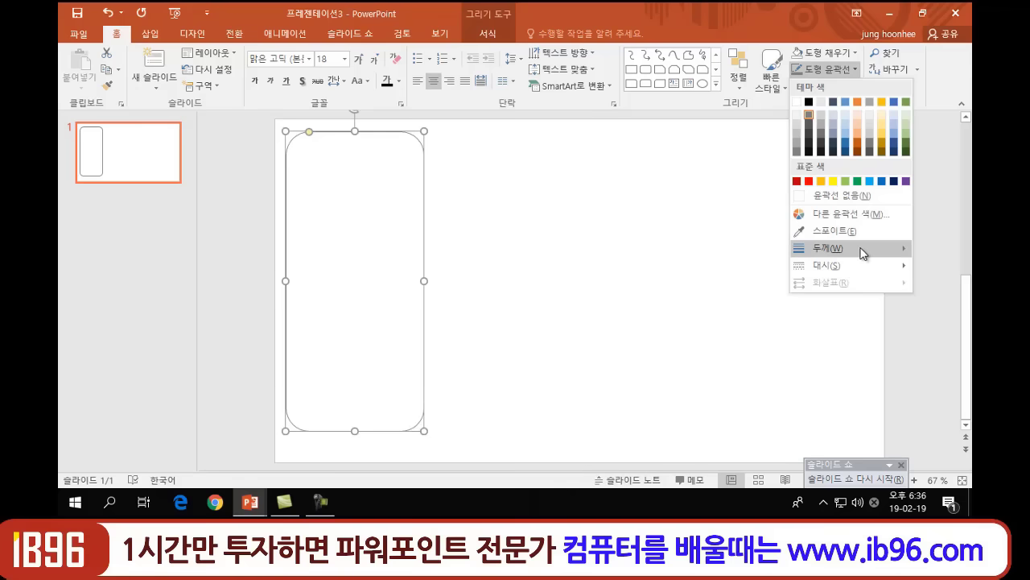
click(821, 256)
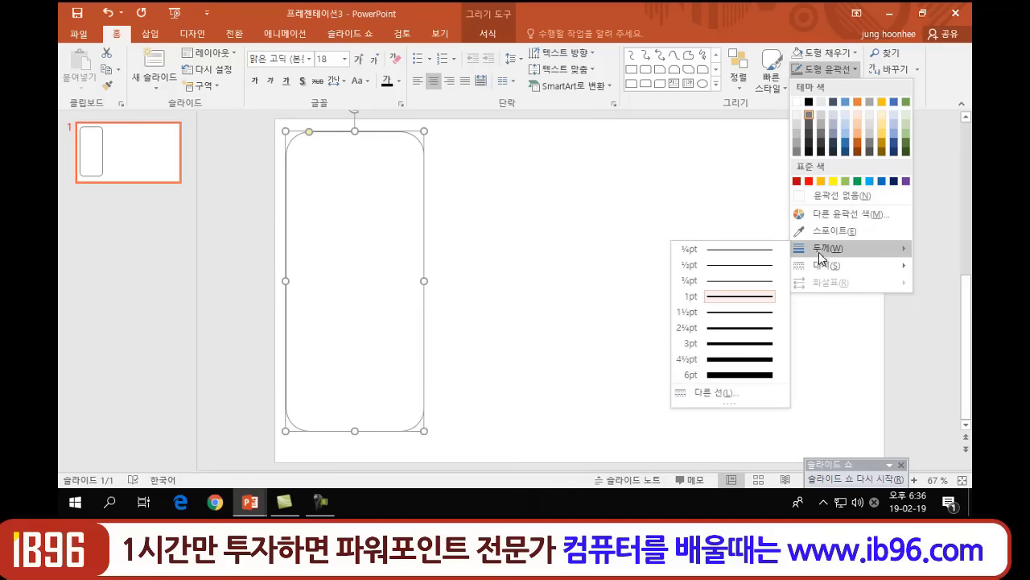
click(740, 343)
click(490, 305)
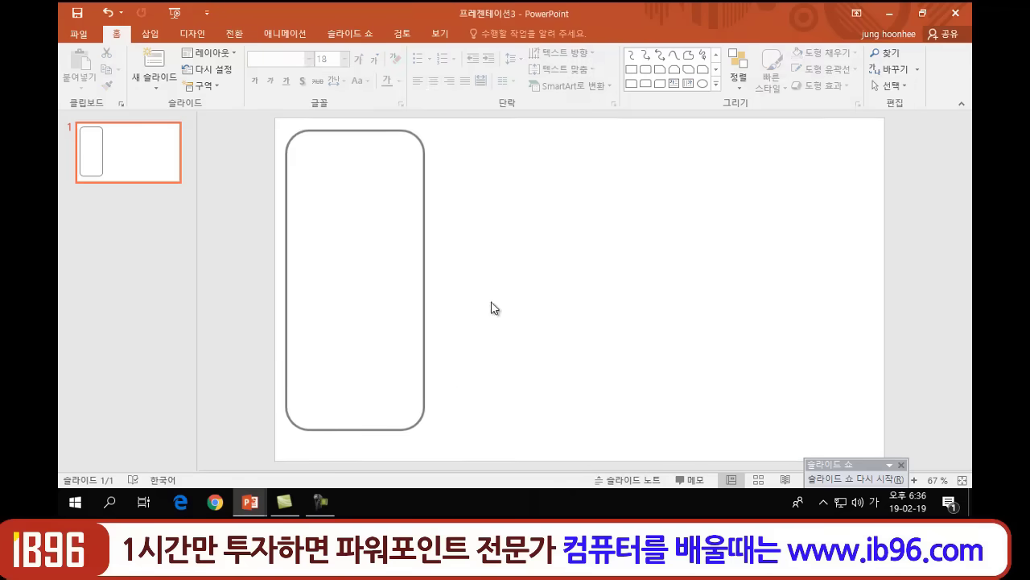
Set the rounded rectangle's outline weight to ¼ pt
click(423, 296)
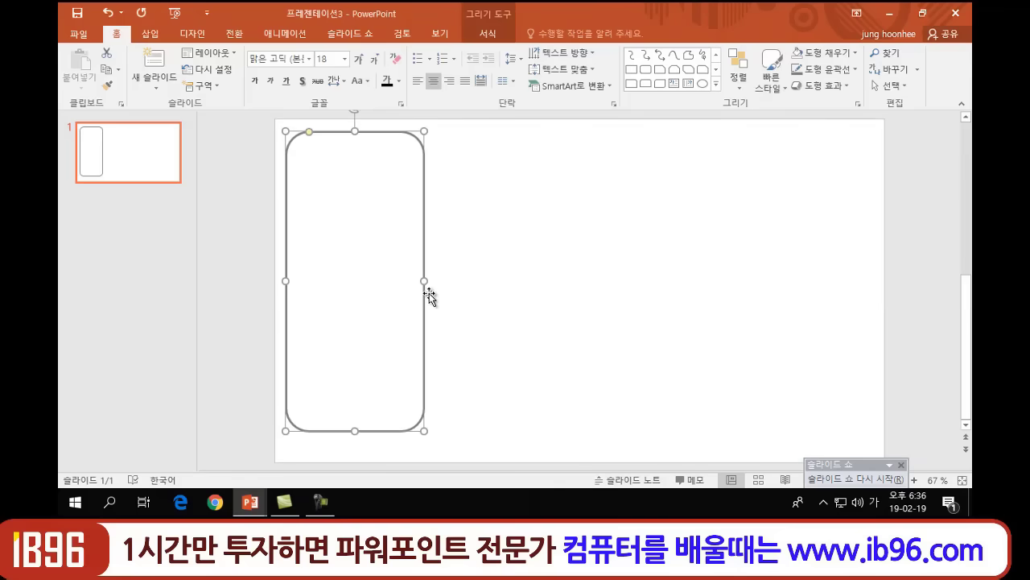
click(826, 69)
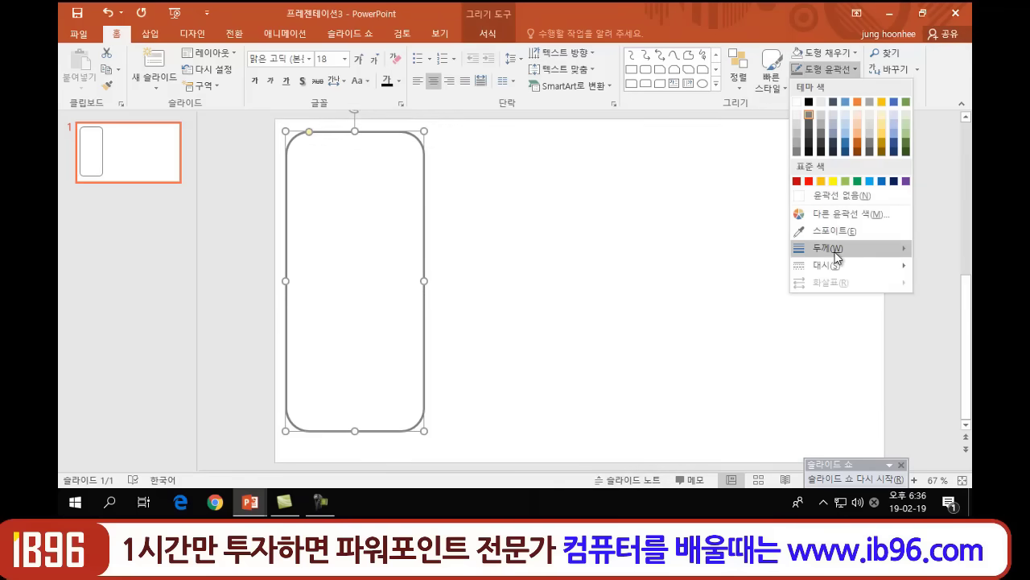
mouse_move(837, 256)
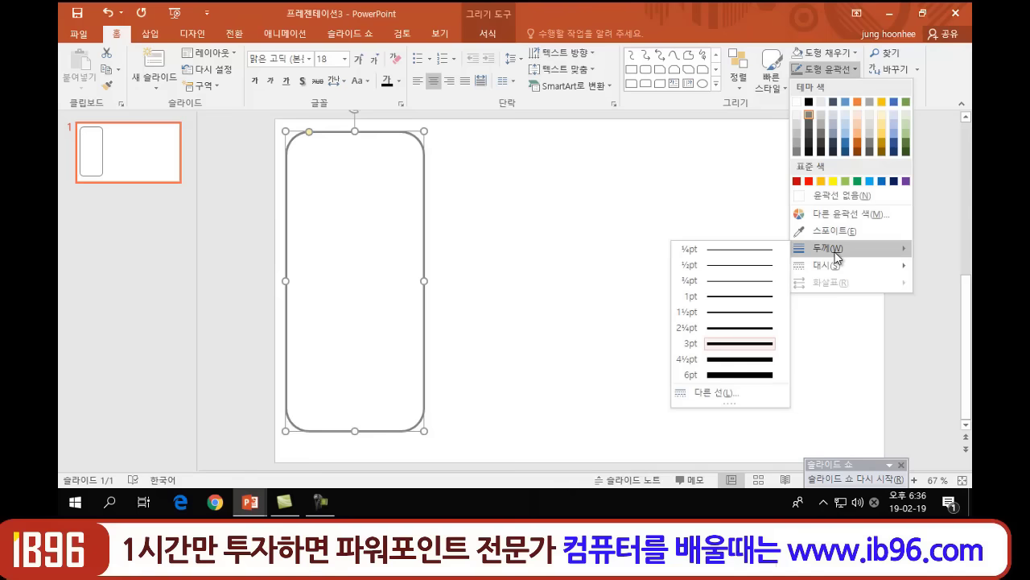
click(753, 254)
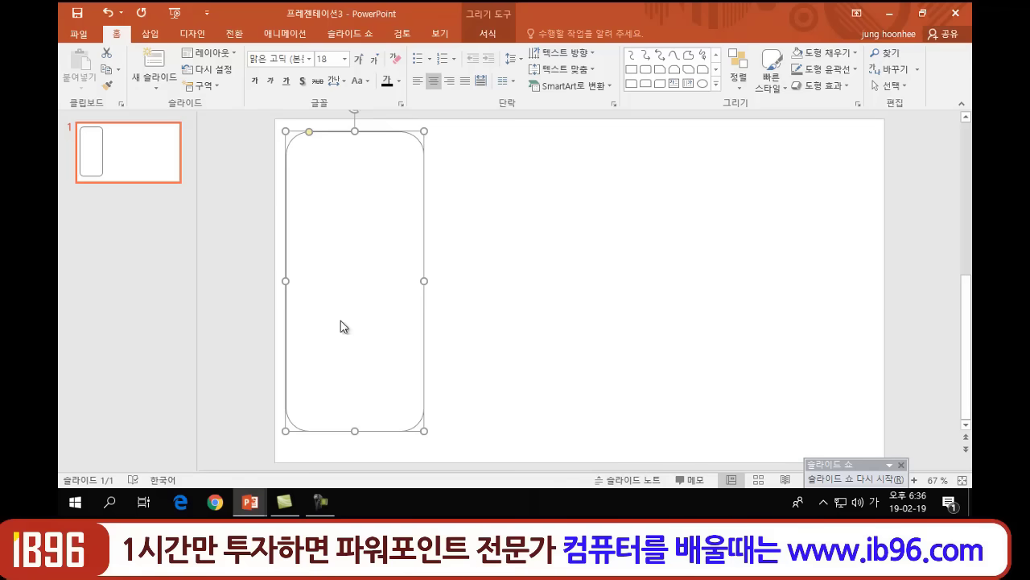
click(558, 279)
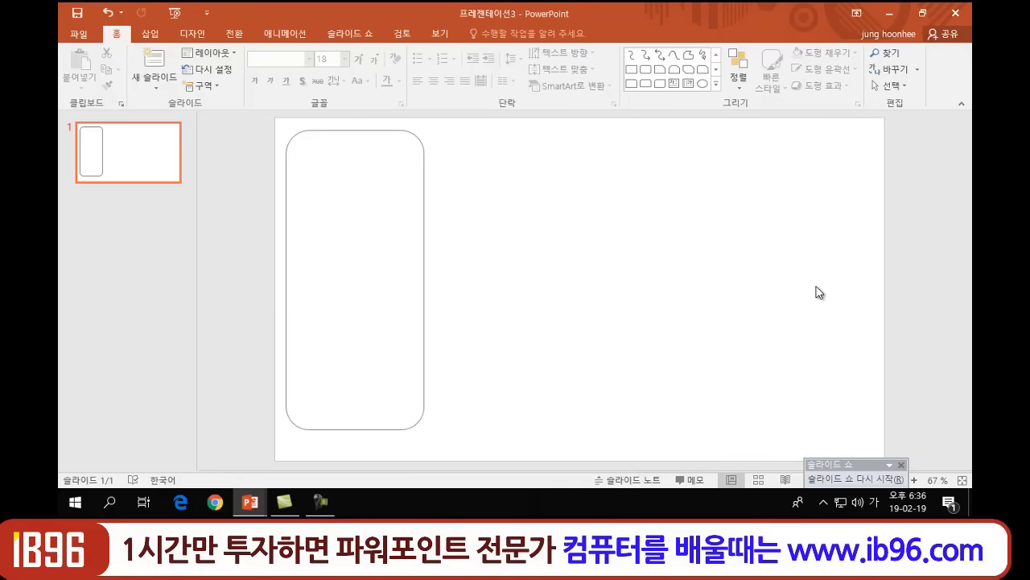
Enter the character 금 inside the rounded rectangle and color it black
click(425, 270)
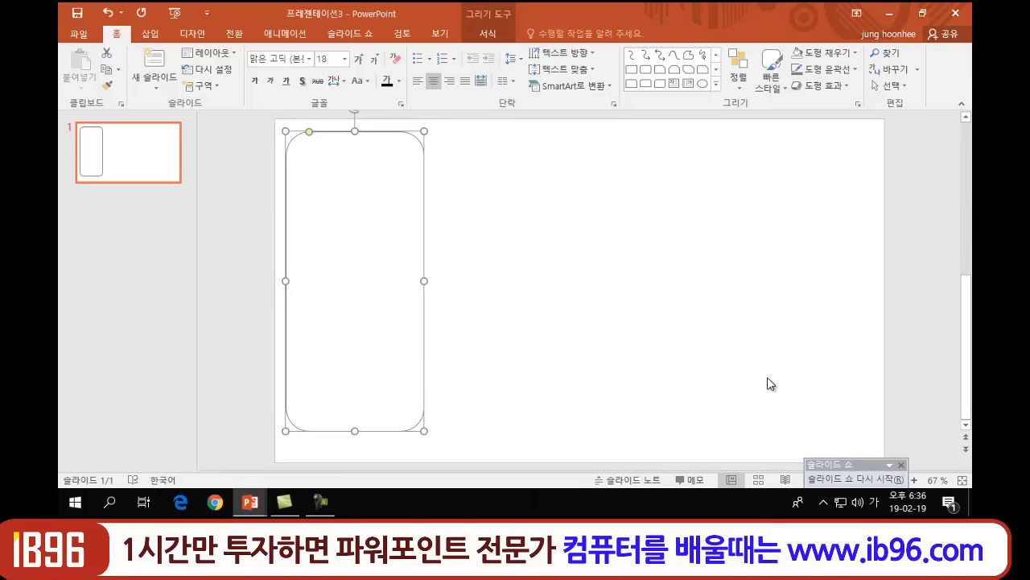
key(F2)
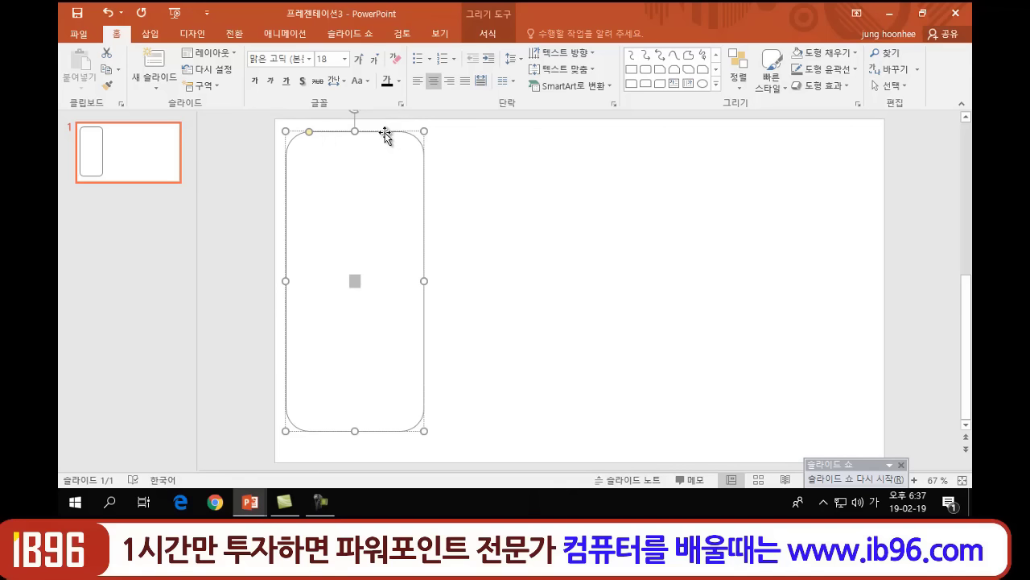
click(387, 82)
Set the font size of the 금 character in the rounded rectangle to 150
click(334, 60)
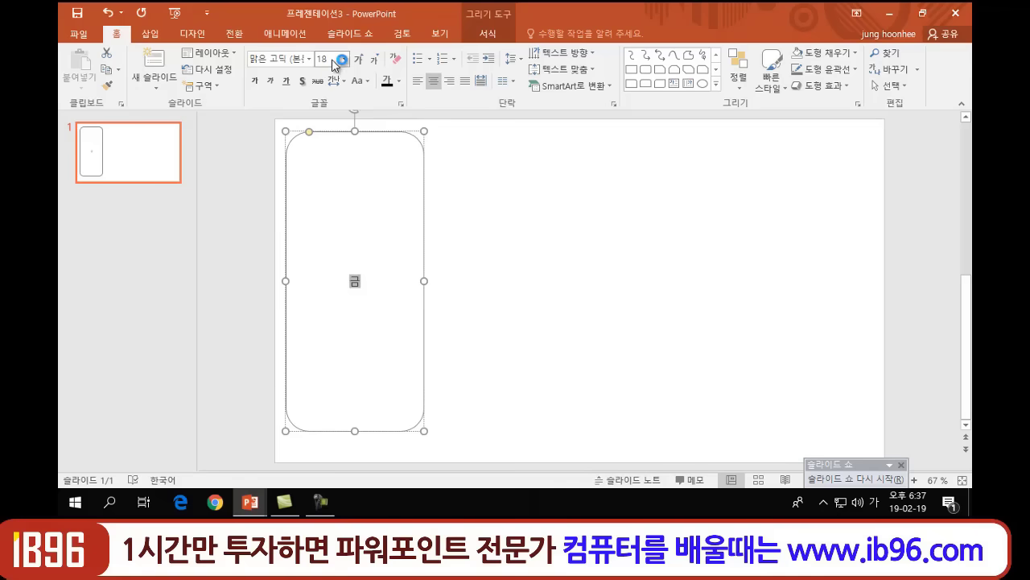
text(150)
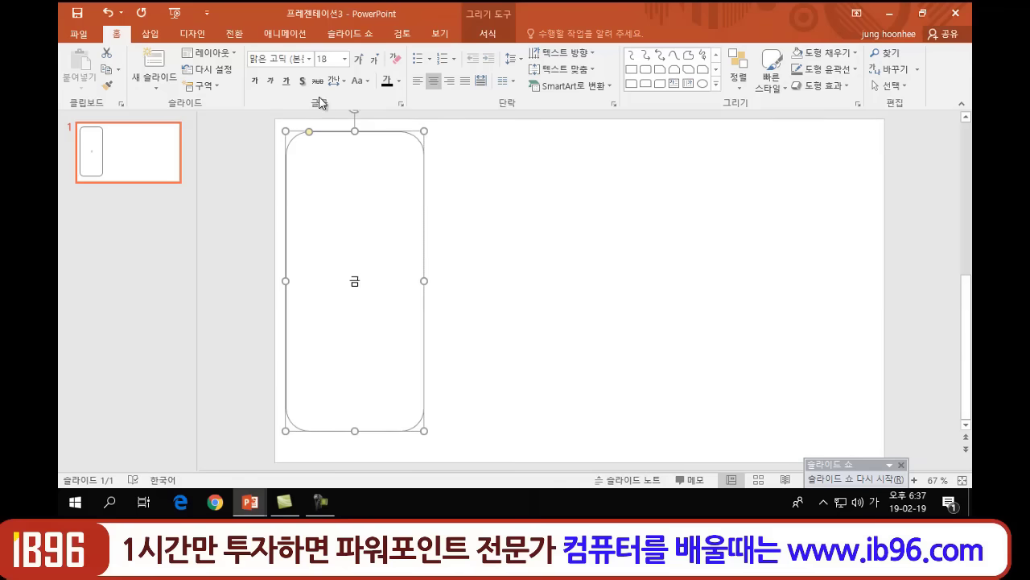
key(Escape)
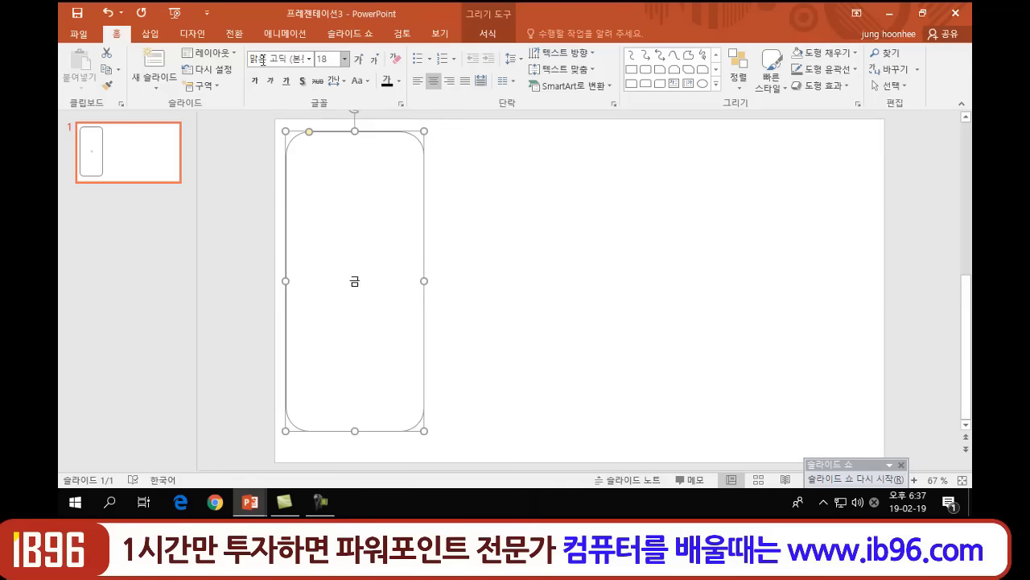
click(334, 59)
text(150)
key(Return)
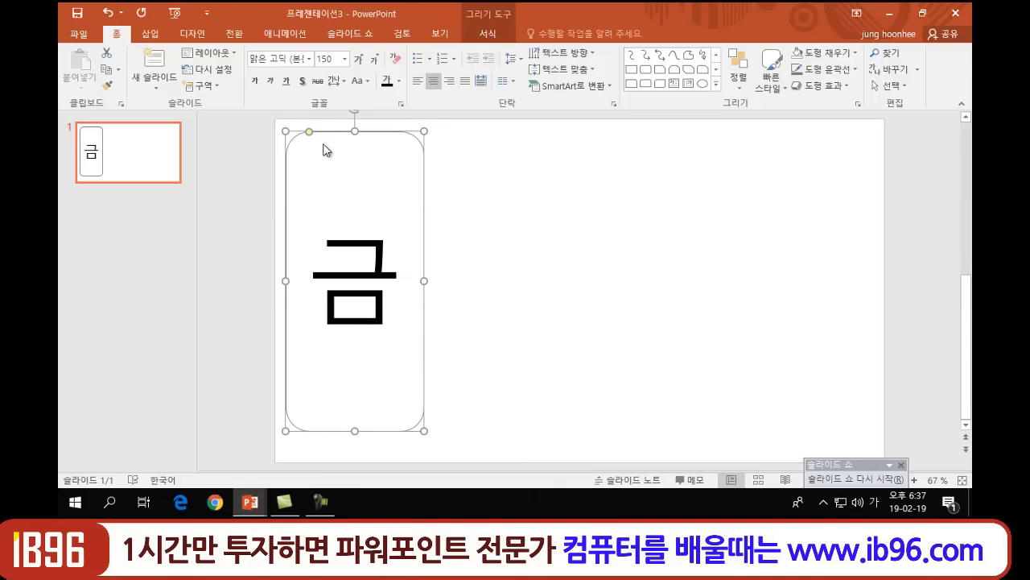
Change the font of the 금 character in the rounded rectangle to HY헤드라인M
click(311, 62)
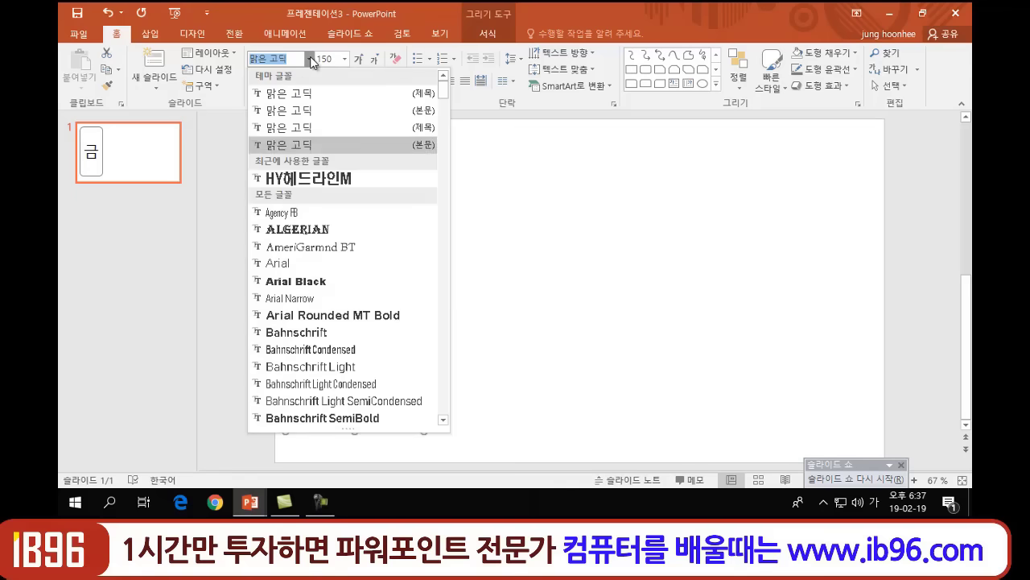
click(334, 178)
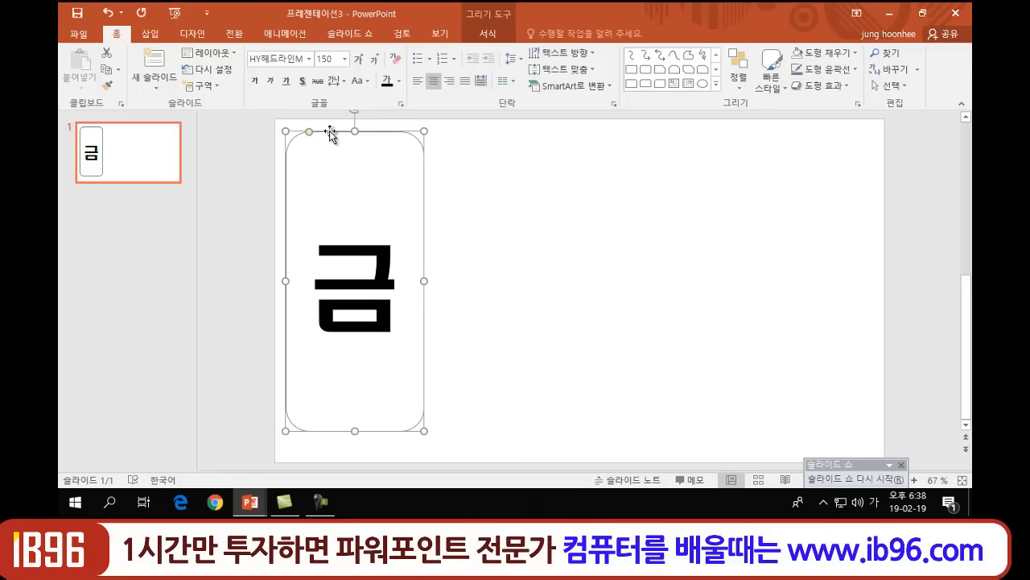
Duplicate the 금 rounded rectangle three times, placing the copies in a horizontal row across the slide
drag(330, 131, 330, 133)
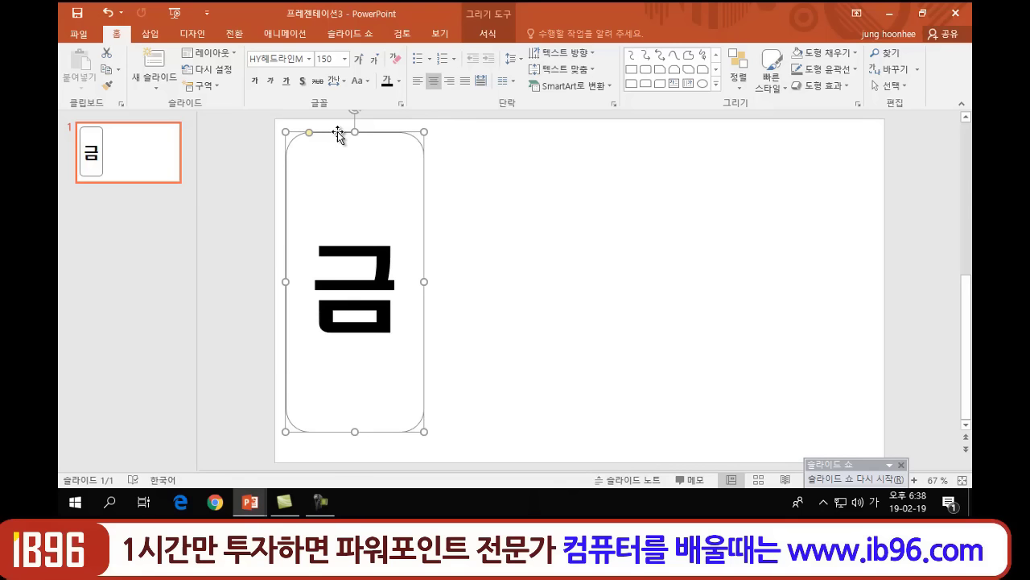
drag(338, 134, 495, 141)
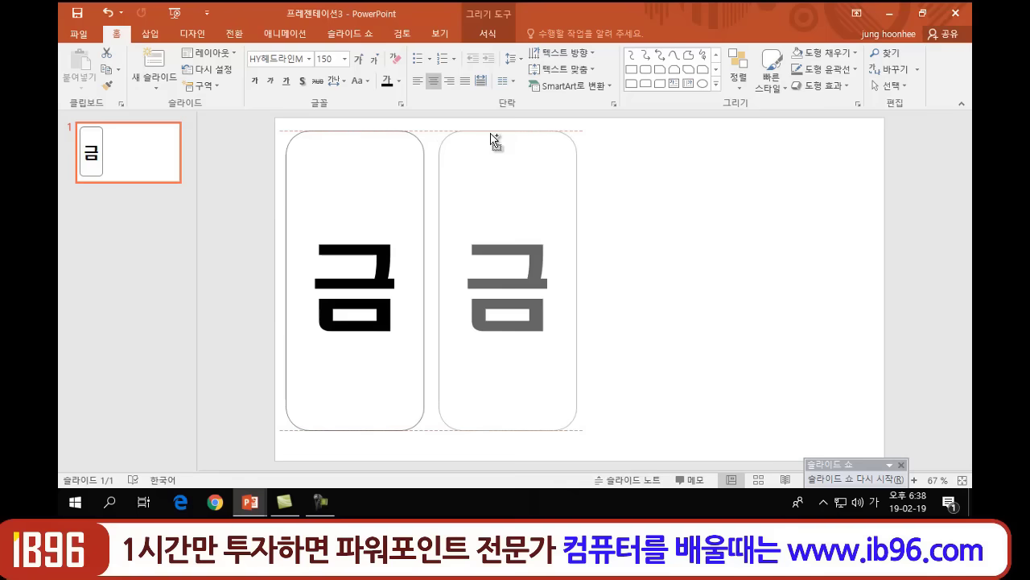
drag(494, 141, 502, 141)
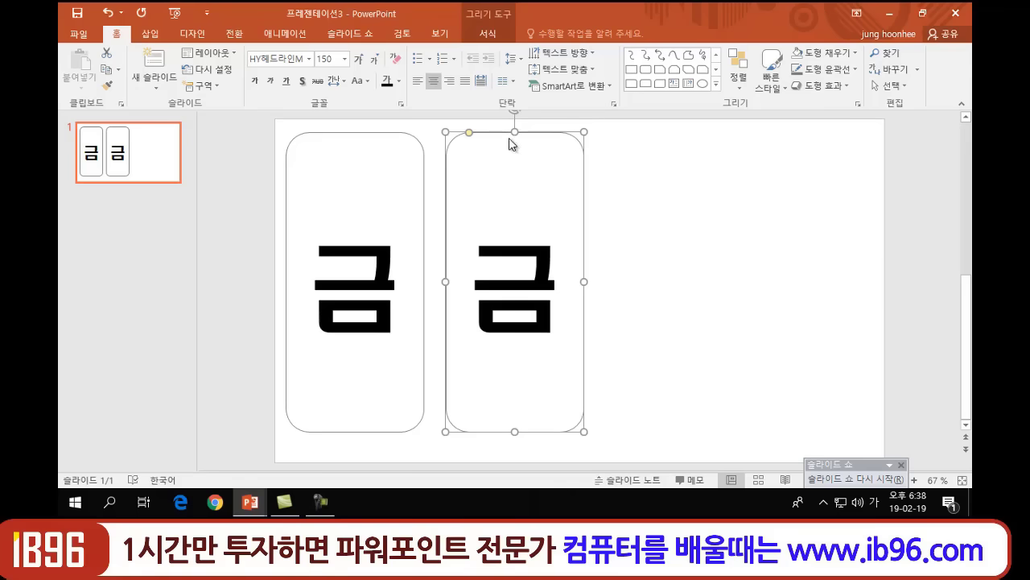
drag(502, 131, 500, 132)
drag(501, 132, 822, 132)
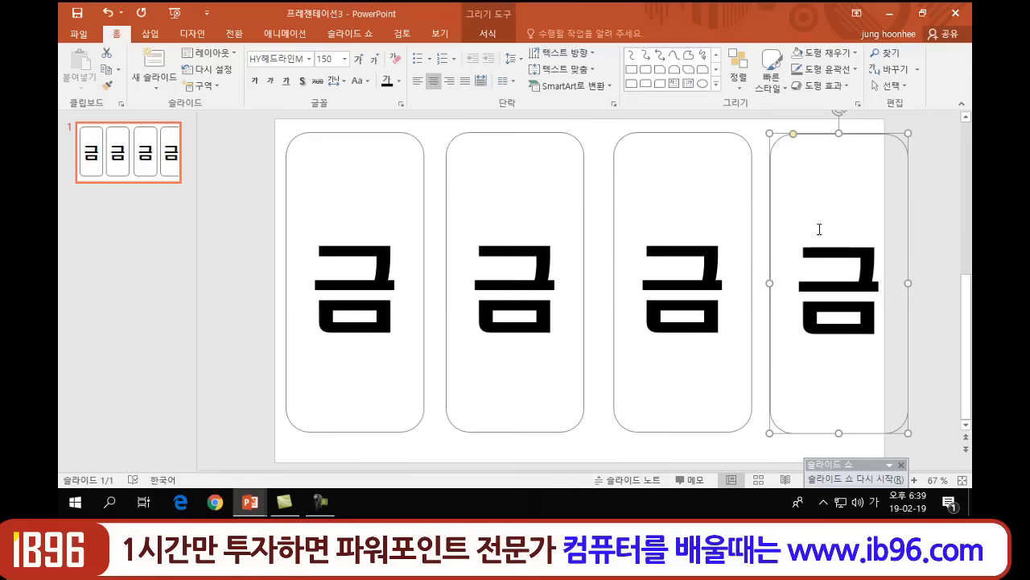
Nudge the second rounded rectangle left to leave only a narrow gap beside the first one
click(468, 138)
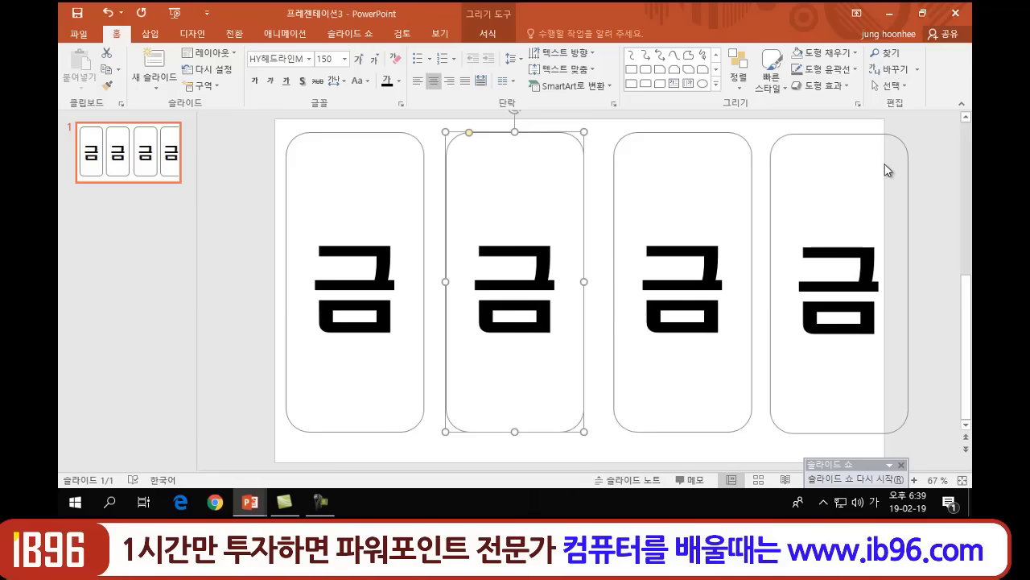
key(Left)
key(Left)
key(Left)
key(Left)
key(Left)
key(Left)
key(Left)
key(Left)
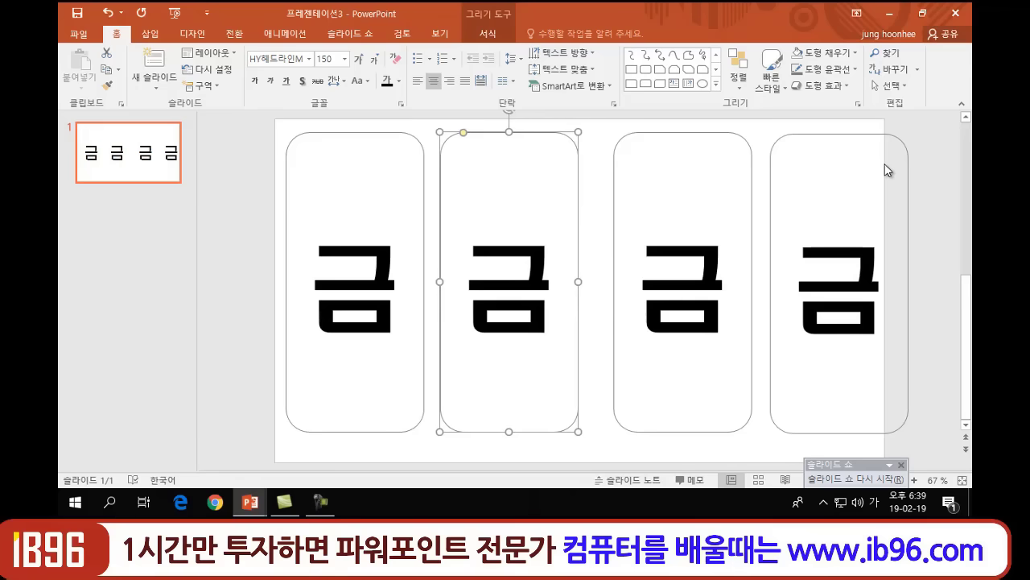
key(Left)
key(Left)
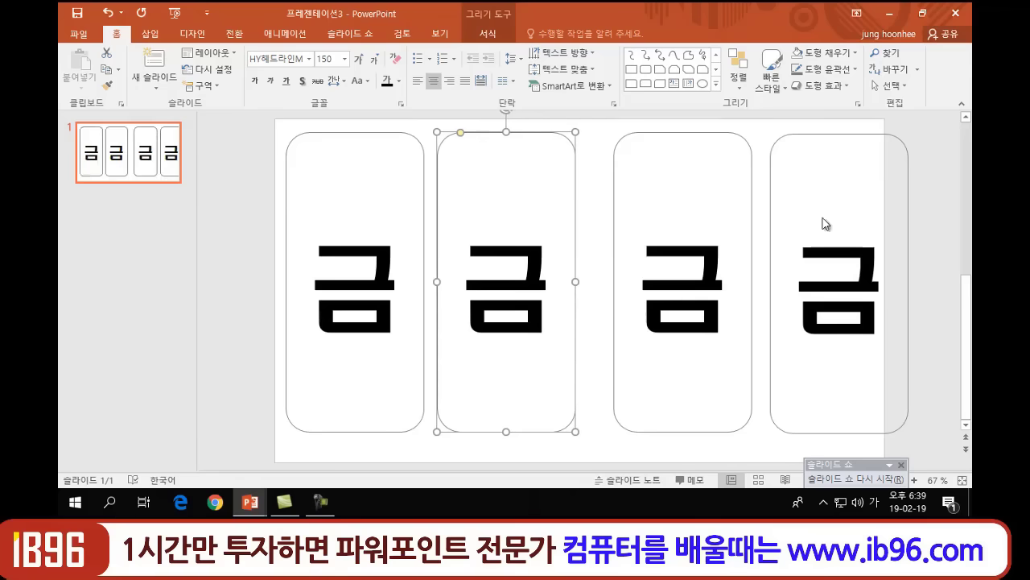
Nudge the third rounded rectangle left until its gap matches the one between the first two
click(674, 137)
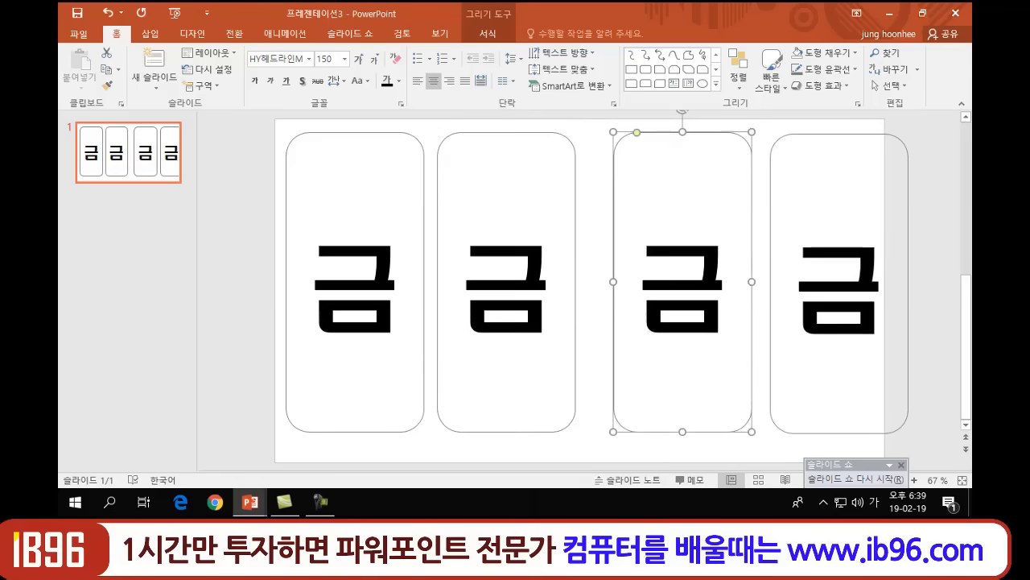
key(Left)
key(Left)
key(Left)
key(Left)
key(Left)
key(Left)
key(Left)
key(Left)
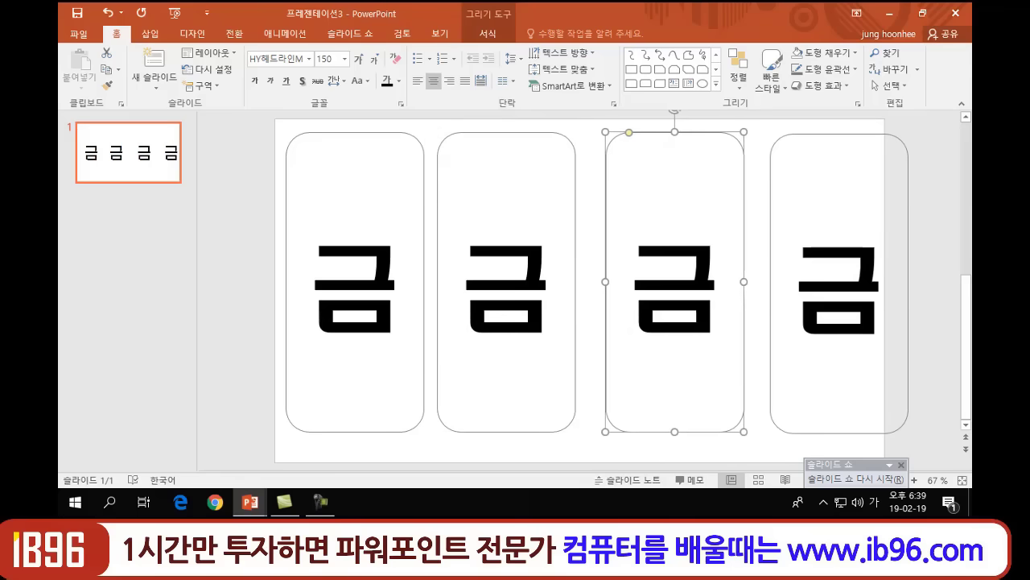
key(Left)
key(Left)
key(Left)
key(Left)
key(Left)
key(Left)
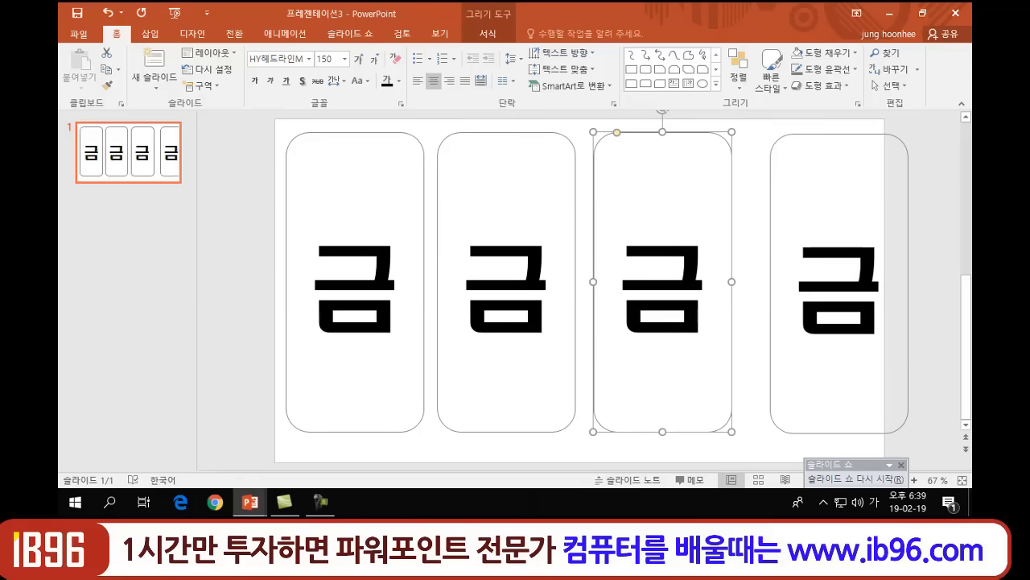
key(ctrl+Left)
key(ctrl+Left)
key(ctrl+Left)
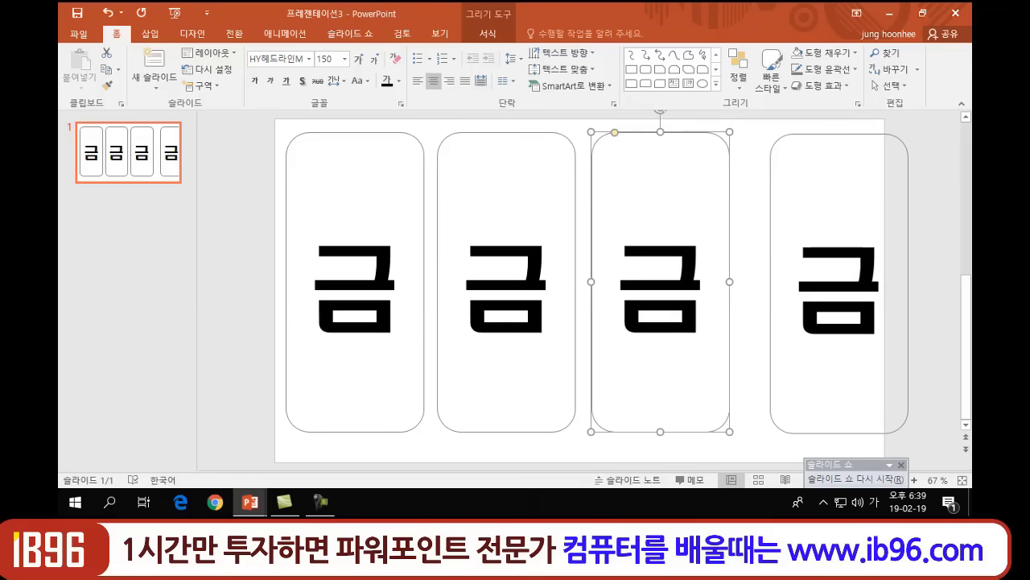
key(ctrl+Left)
key(ctrl+Left)
key(ctrl+Left)
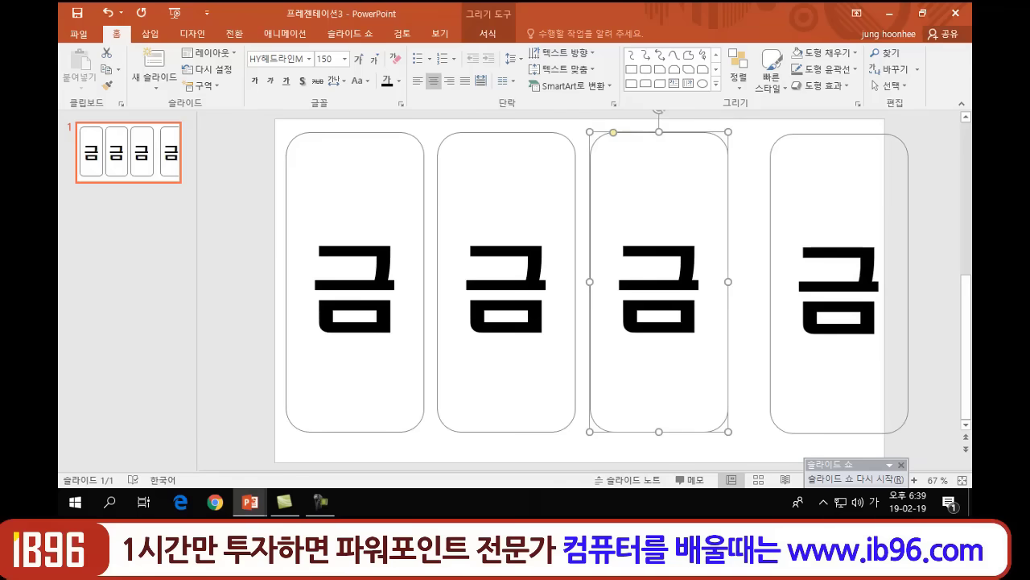
key(ctrl+Left)
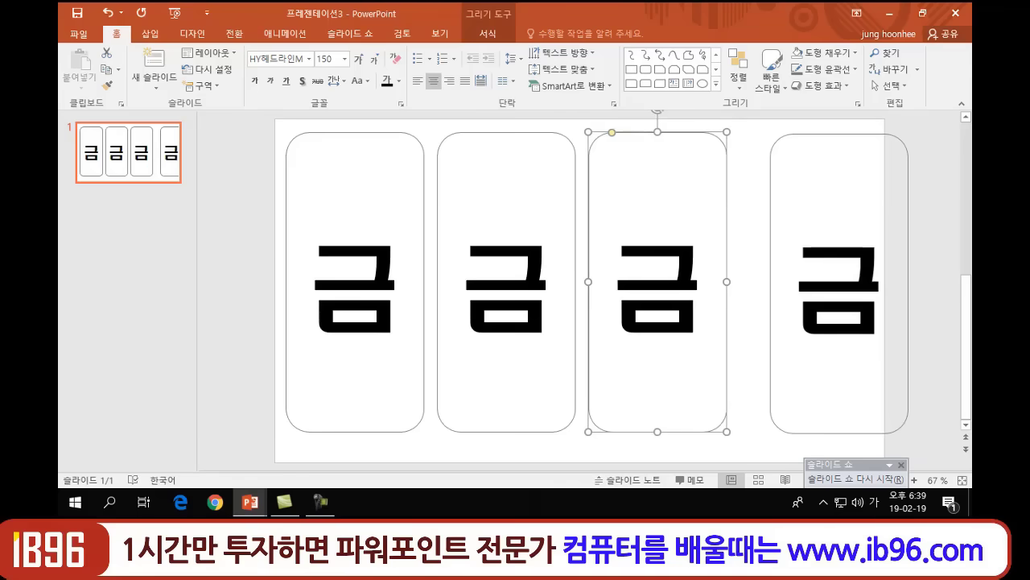
key(ctrl+Left)
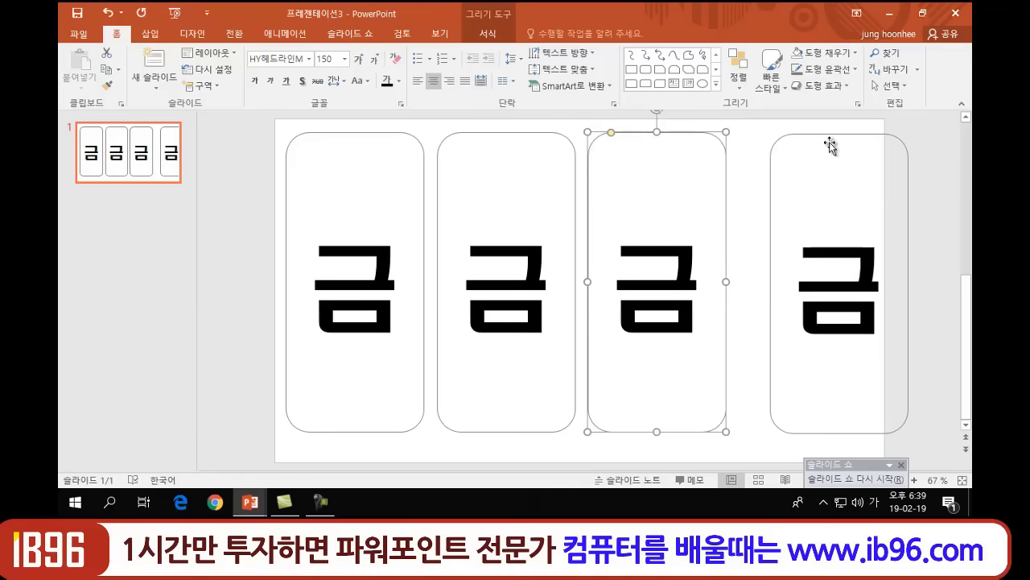
Nudge the fourth rounded rectangle left until it fits on the slide with the same gap as the others
click(832, 135)
key(ctrl+Left)
key(ctrl+Left)
key(ctrl+Left)
key(ctrl+Left)
key(ctrl+Left)
key(ctrl+Left)
key(ctrl+Left)
key(ctrl+Left)
key(ctrl+Left)
key(ctrl+Left)
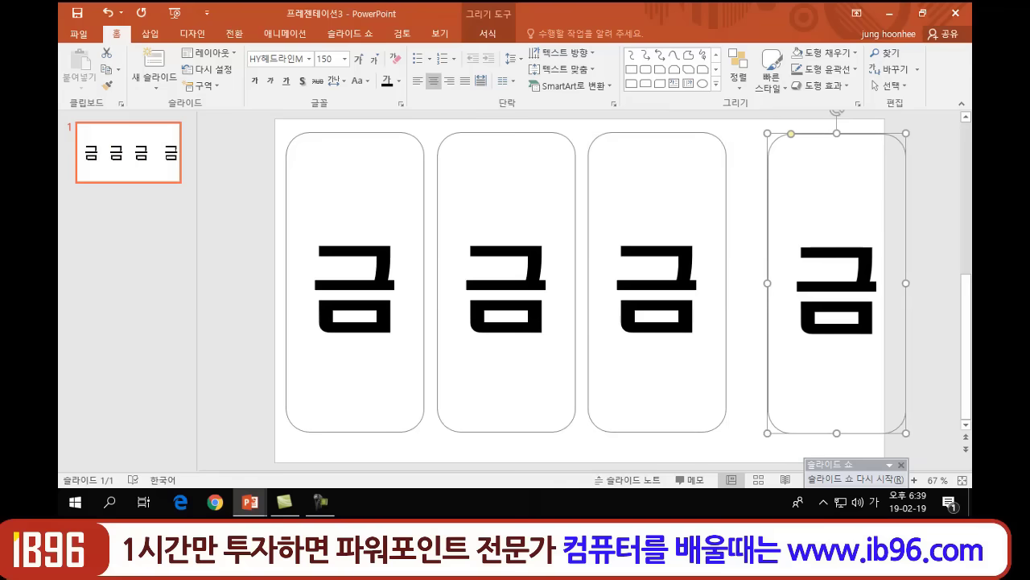
key(ctrl+Left)
key(ctrl+Left)
key(ctrl+Left)
key(ctrl+Left)
key(ctrl+Left)
key(ctrl+Left)
key(ctrl+Left)
key(ctrl+Left)
key(ctrl+Left)
key(ctrl+Left)
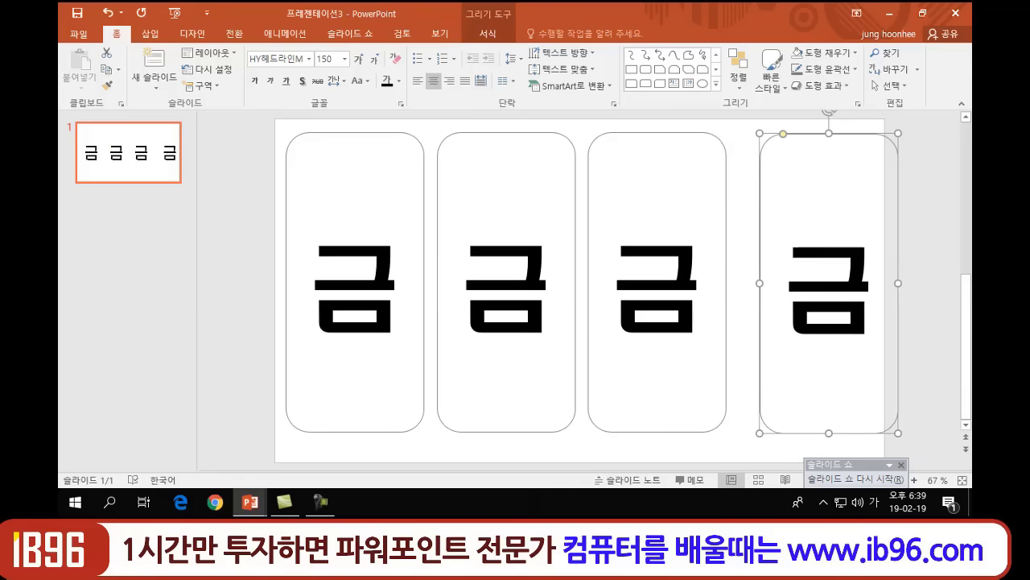
key(ctrl+Left)
key(ctrl+Left)
key(ctrl+Left)
key(ctrl+Left)
key(ctrl+Left)
key(ctrl+Left)
key(ctrl+Left)
key(ctrl+Left)
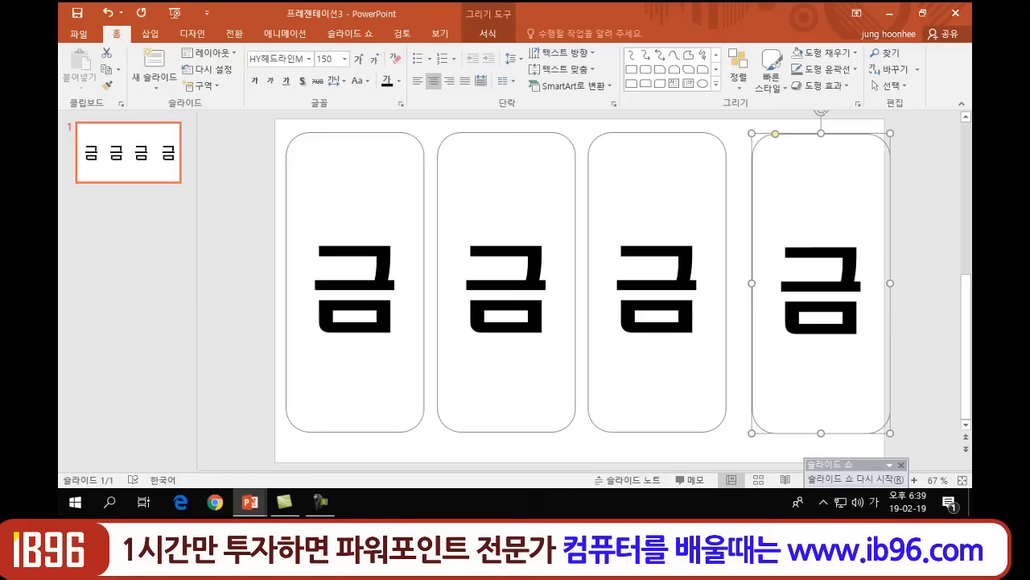
key(ctrl+Left)
key(ctrl+Left)
key(ctrl+Left)
key(ctrl+Left)
key(ctrl+Left)
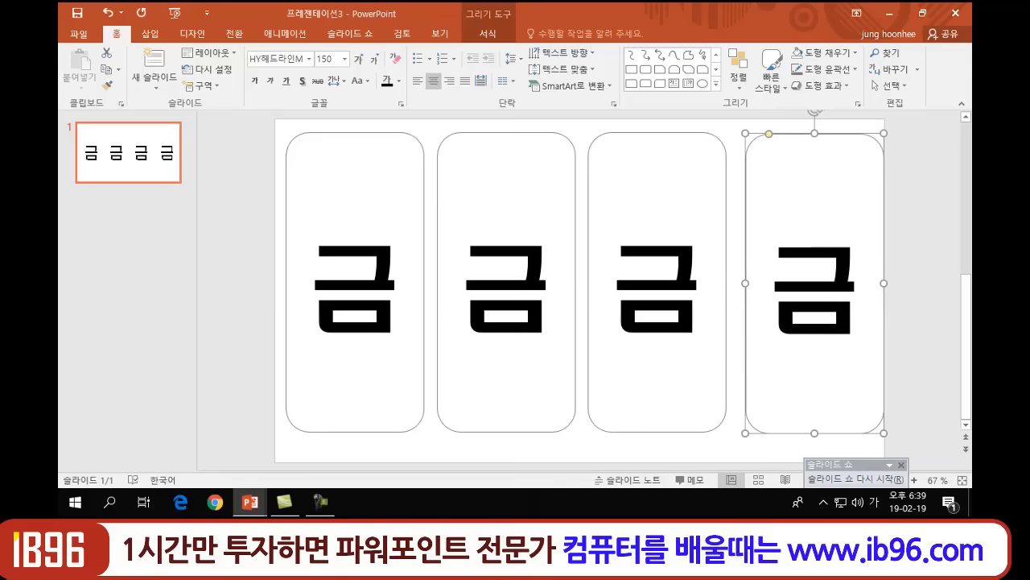
key(ctrl+Left)
key(ctrl+Left)
key(ctrl+Left)
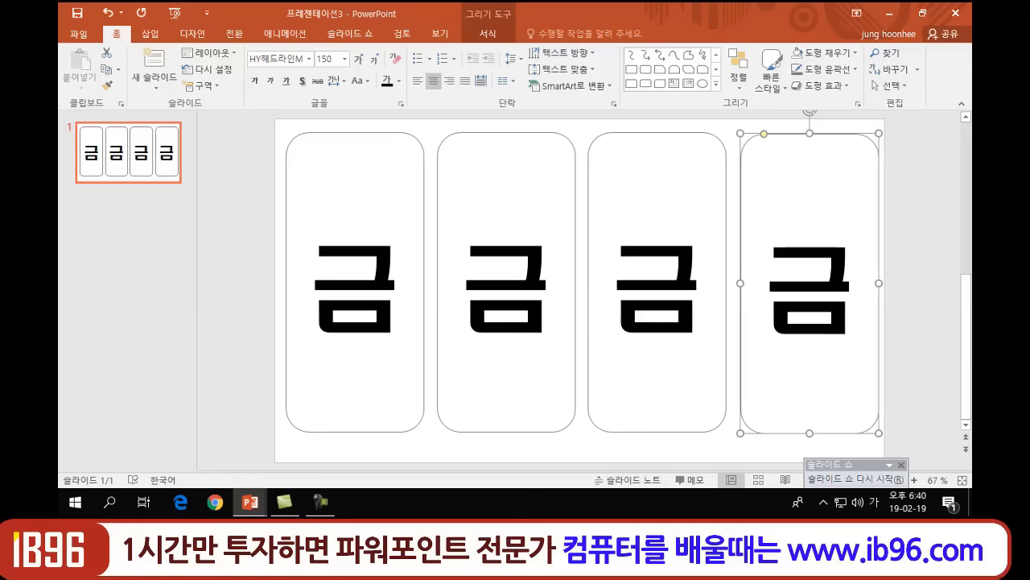
key(ctrl+Left)
key(ctrl+Left)
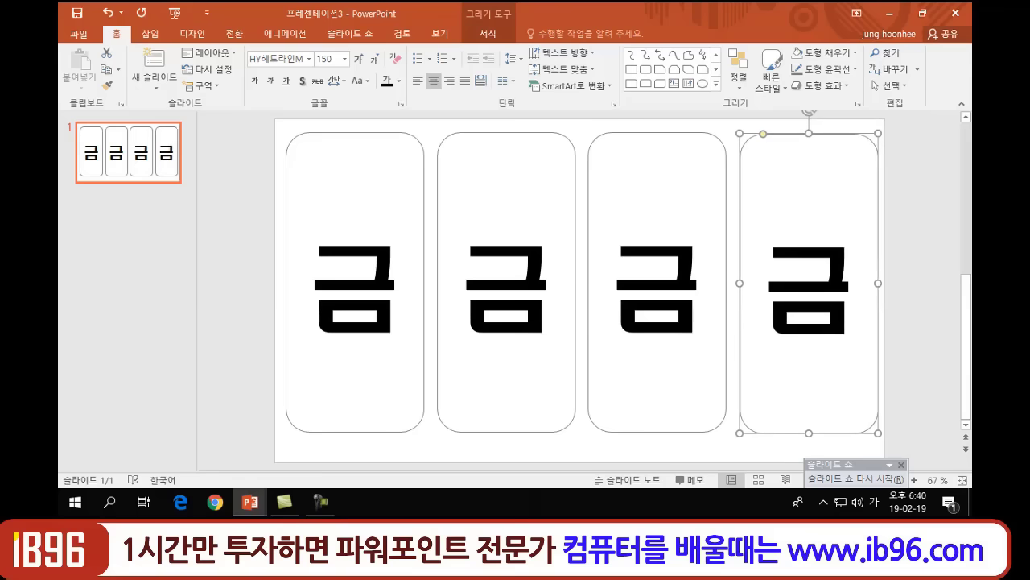
click(935, 284)
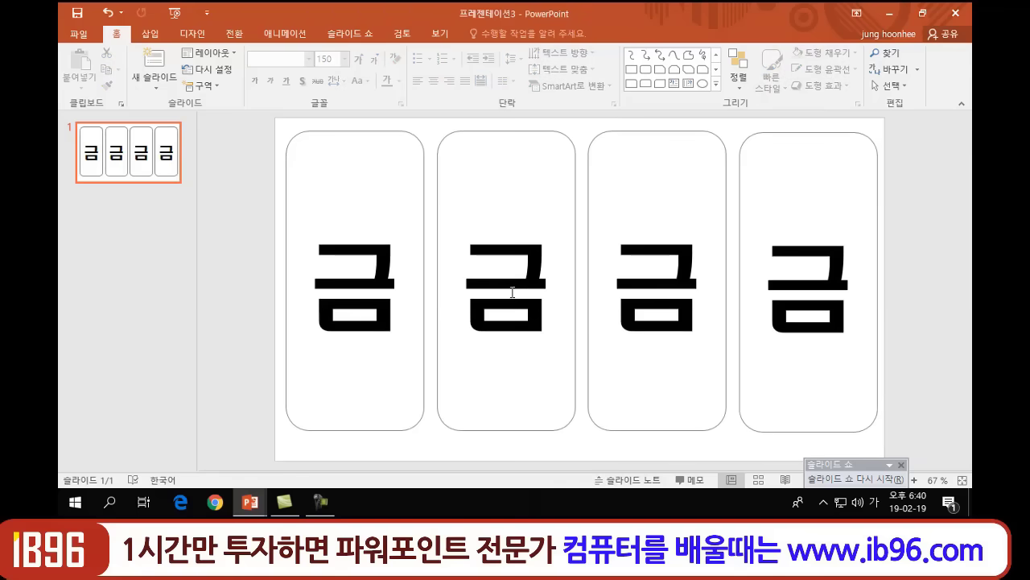
Replace the 금 character with 일 in the second rounded rectangle and with 휴 in the third
click(553, 281)
key(BackSpace)
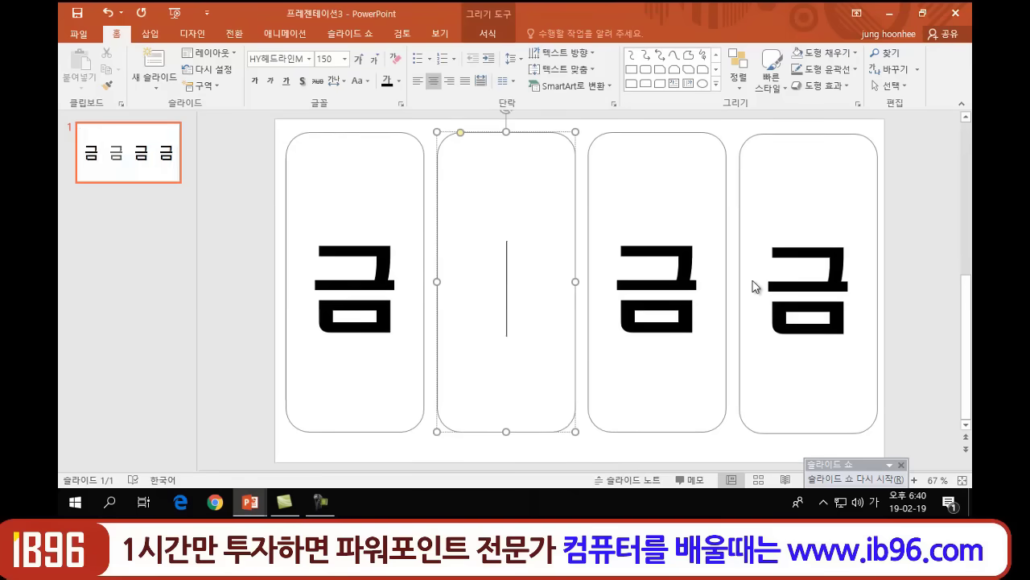
text(일)
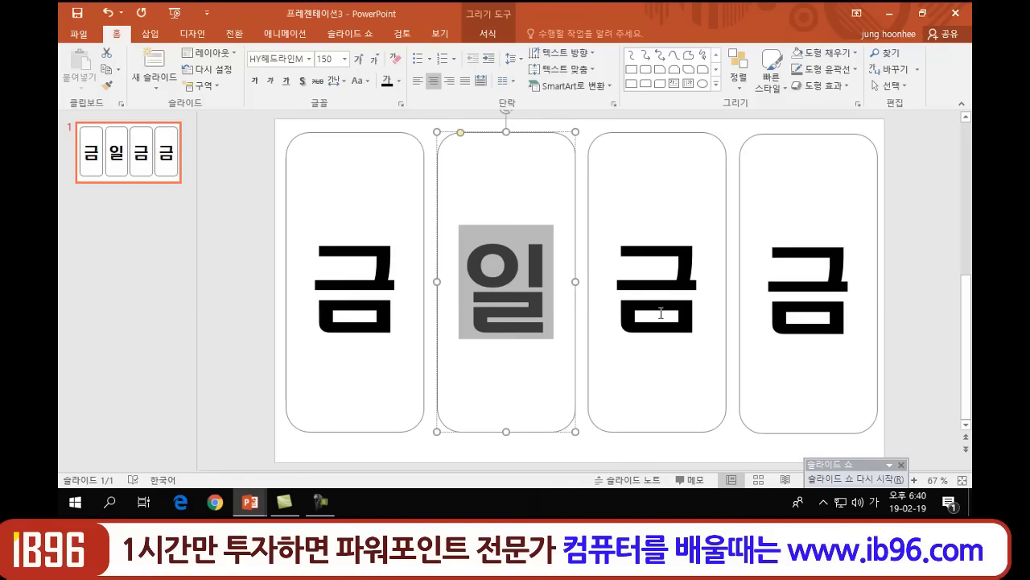
click(700, 282)
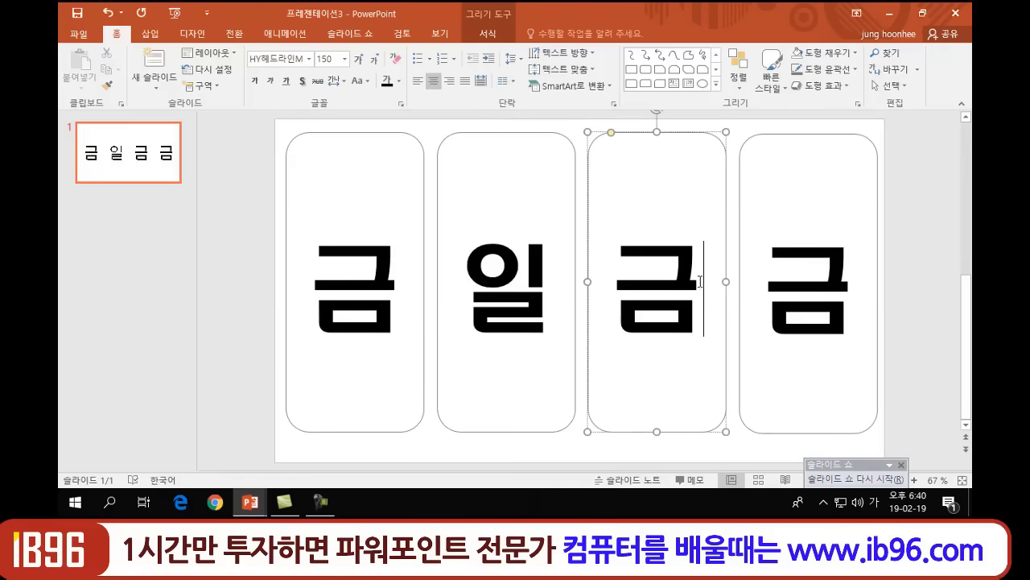
key(BackSpace)
text(휴)
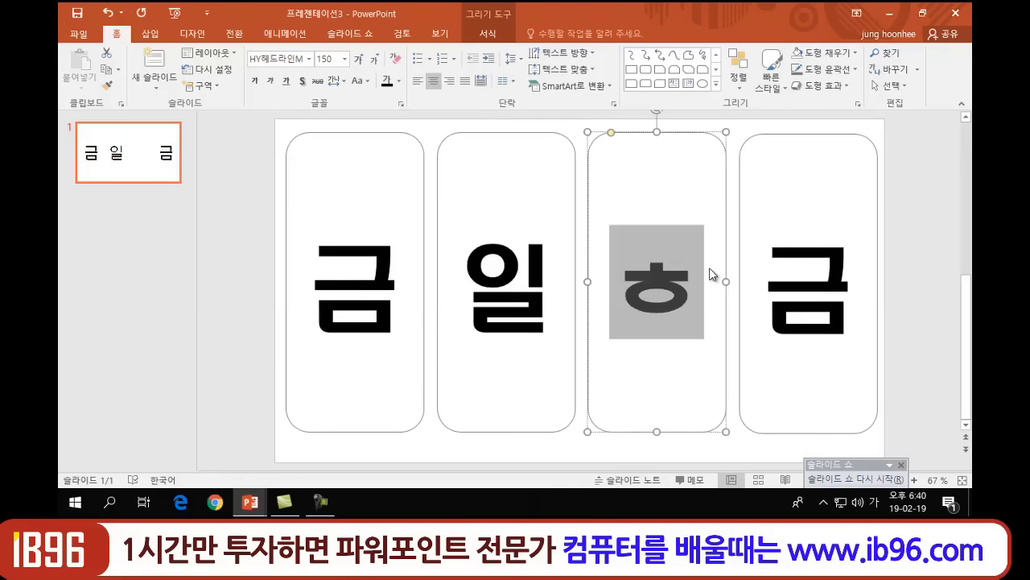
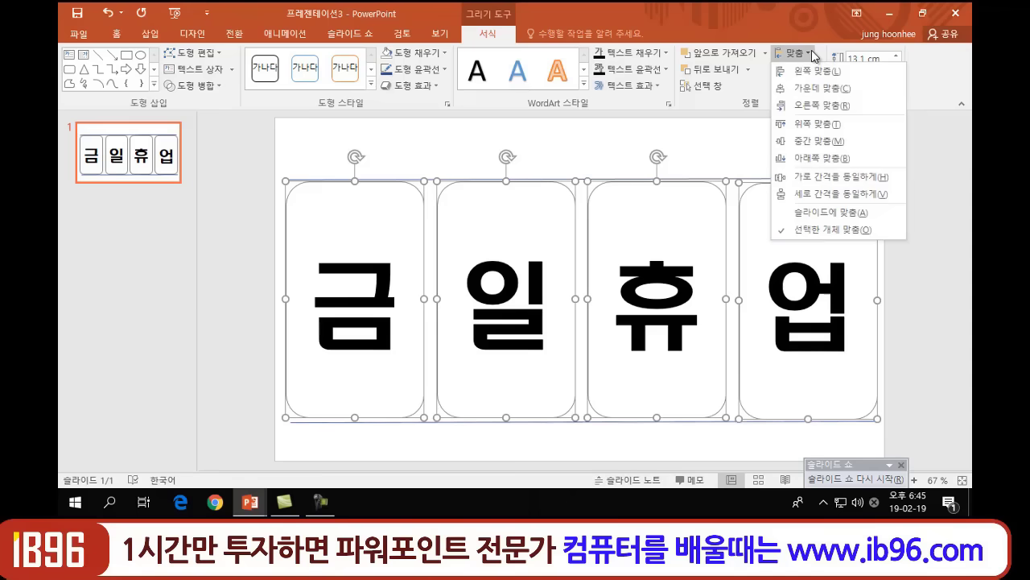
Align the top edges of the four selected rounded rectangles and deselect them
click(829, 126)
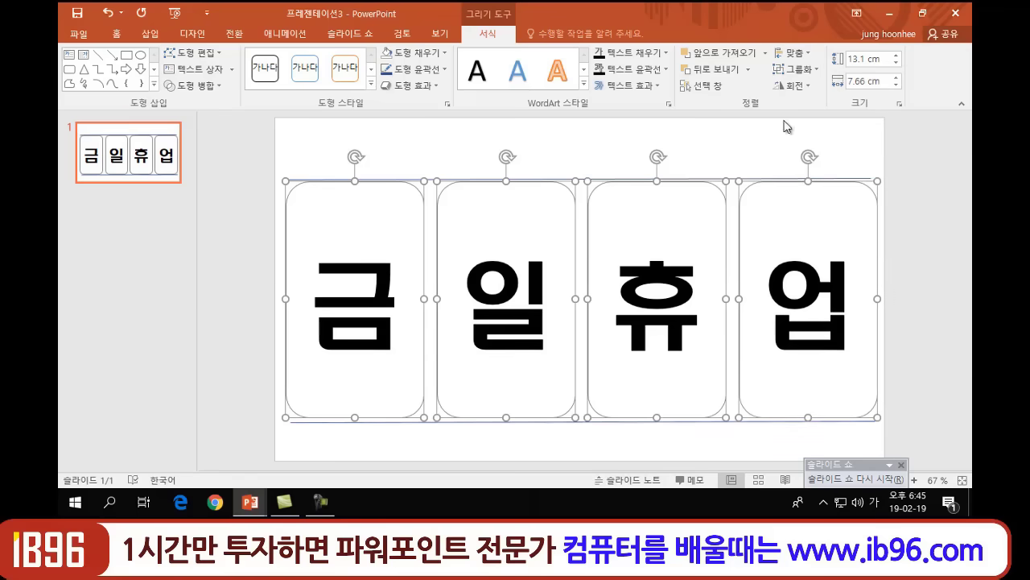
click(926, 195)
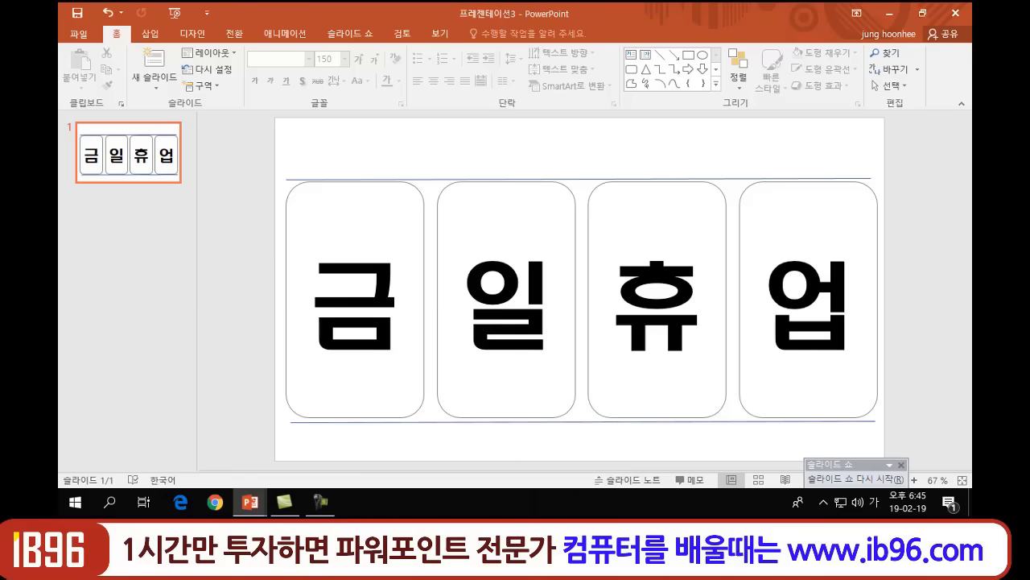
Check the 금일휴업 slide in the print preview and return to the slide
click(80, 35)
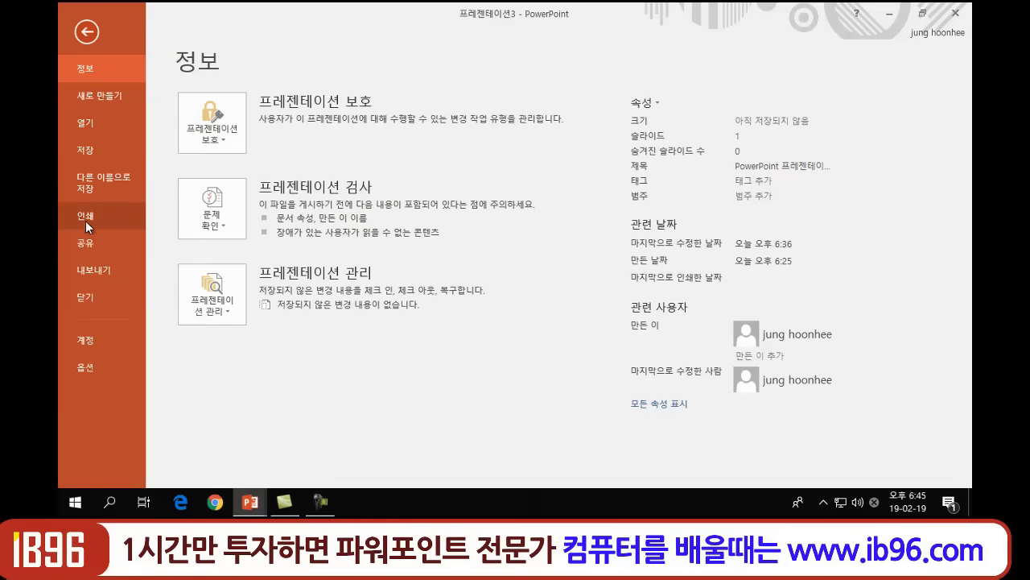
click(85, 216)
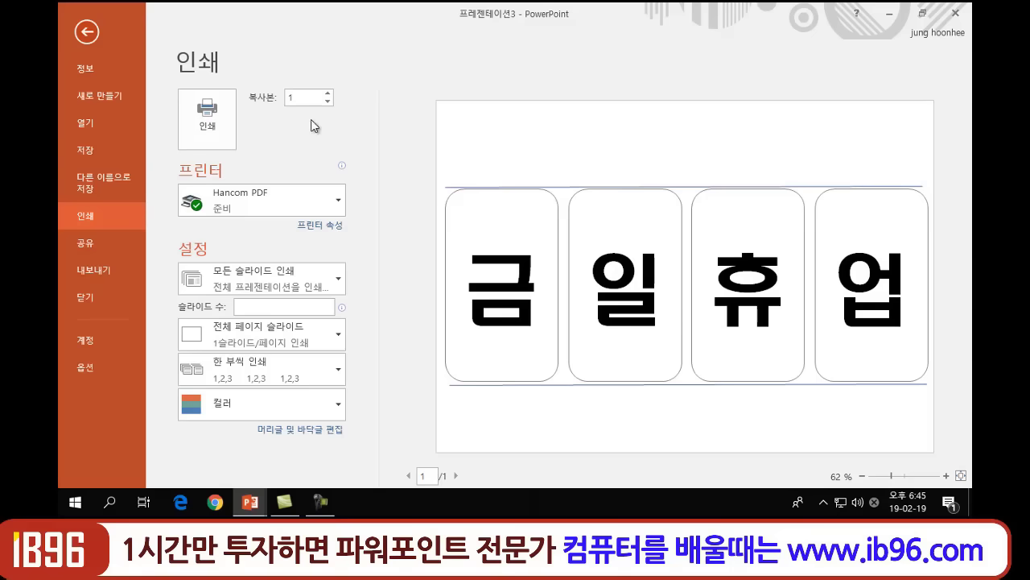
click(87, 32)
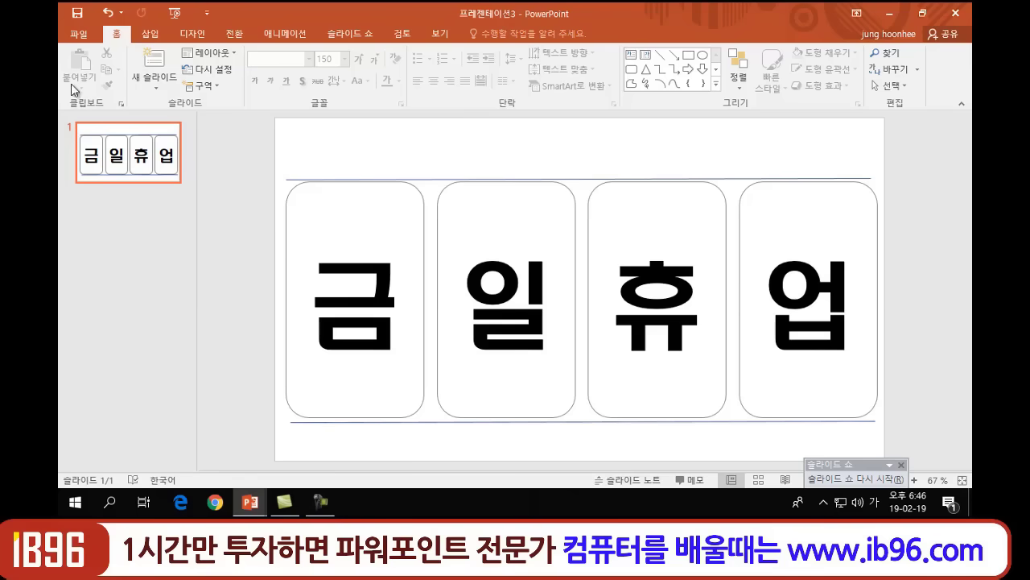
Save the presentation in the 문서 folder under the file name 금일휴업
click(81, 35)
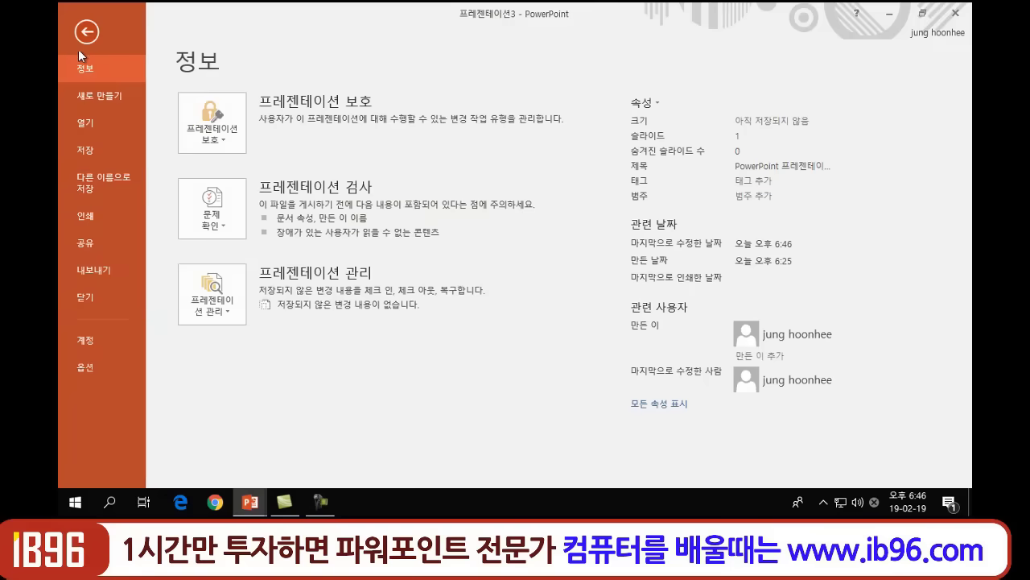
click(85, 151)
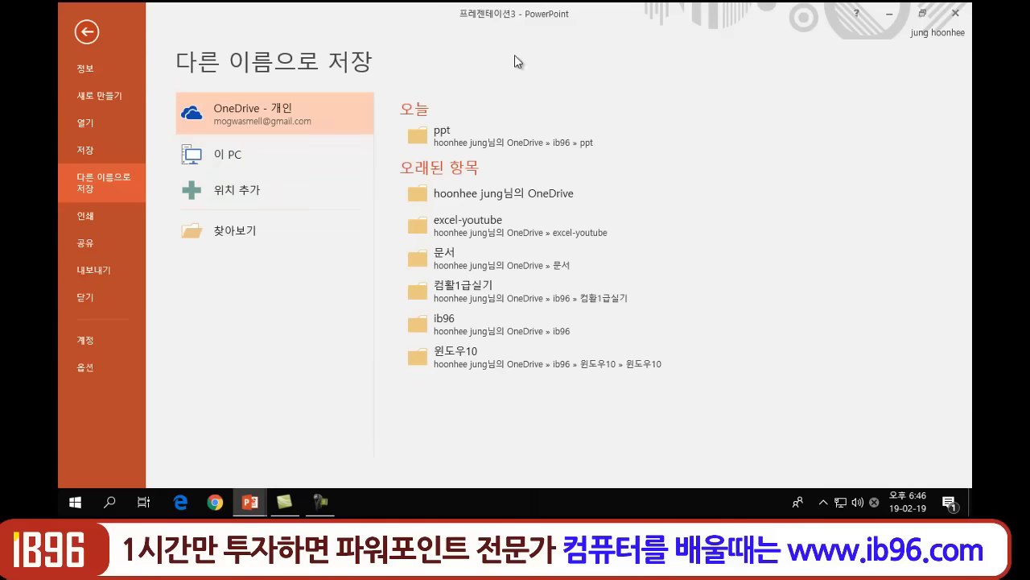
click(234, 231)
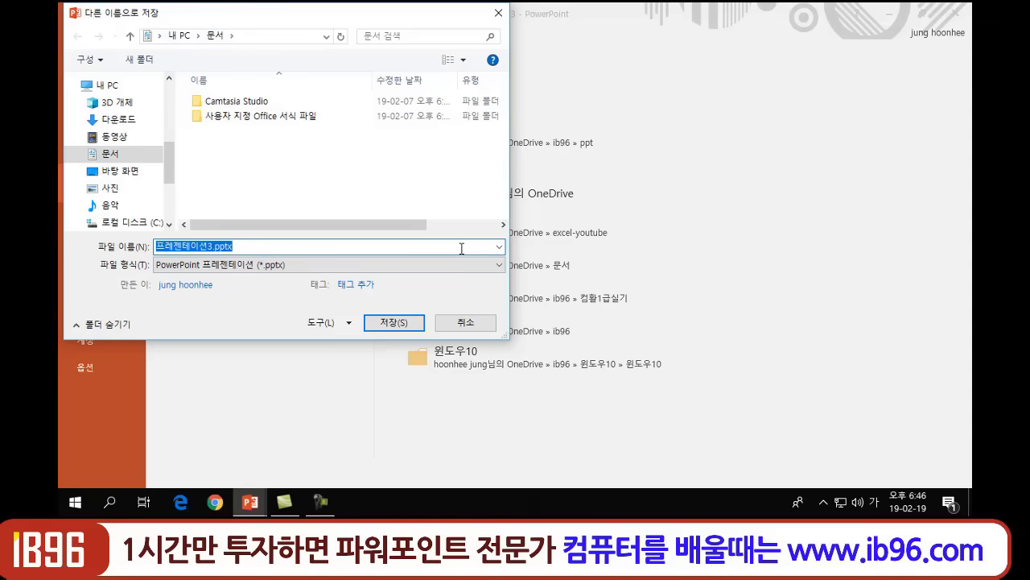
text(금일)
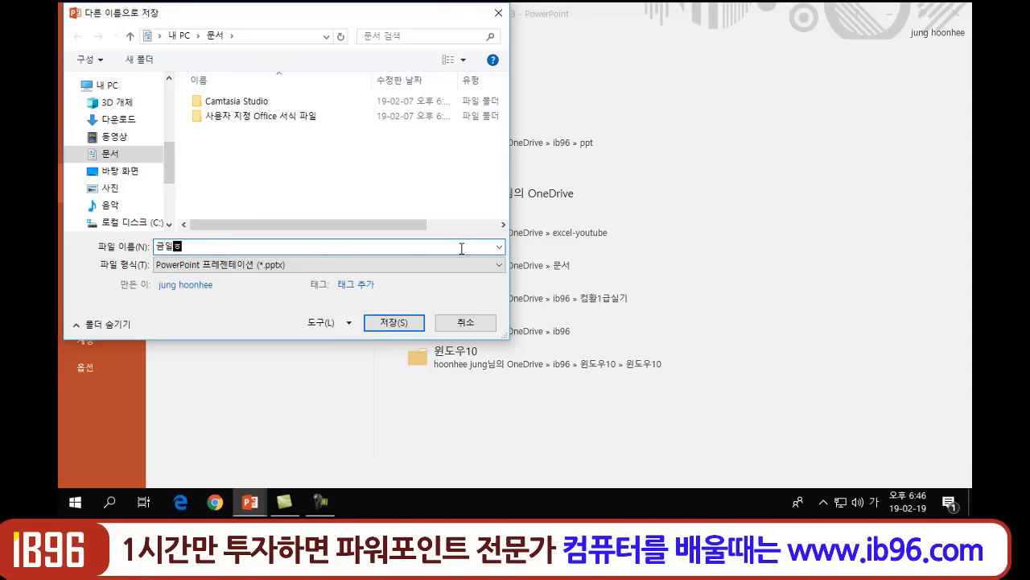
text(휴업)
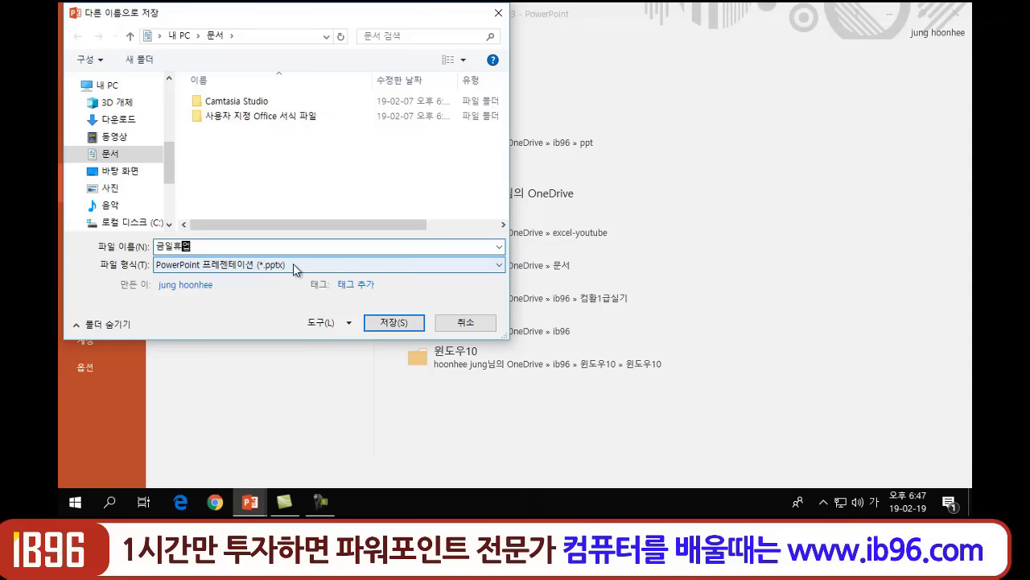
click(402, 324)
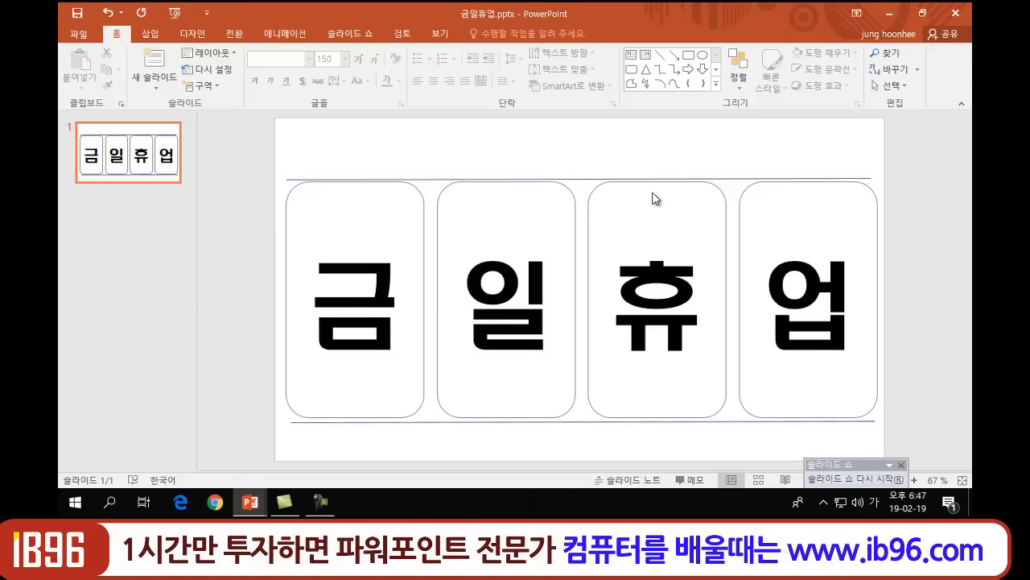
click(157, 63)
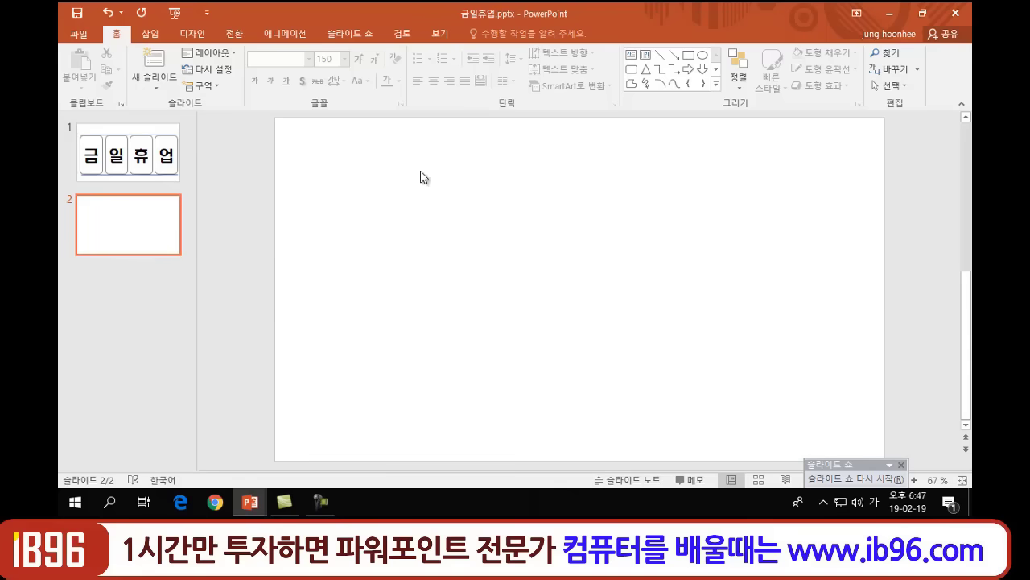
click(232, 52)
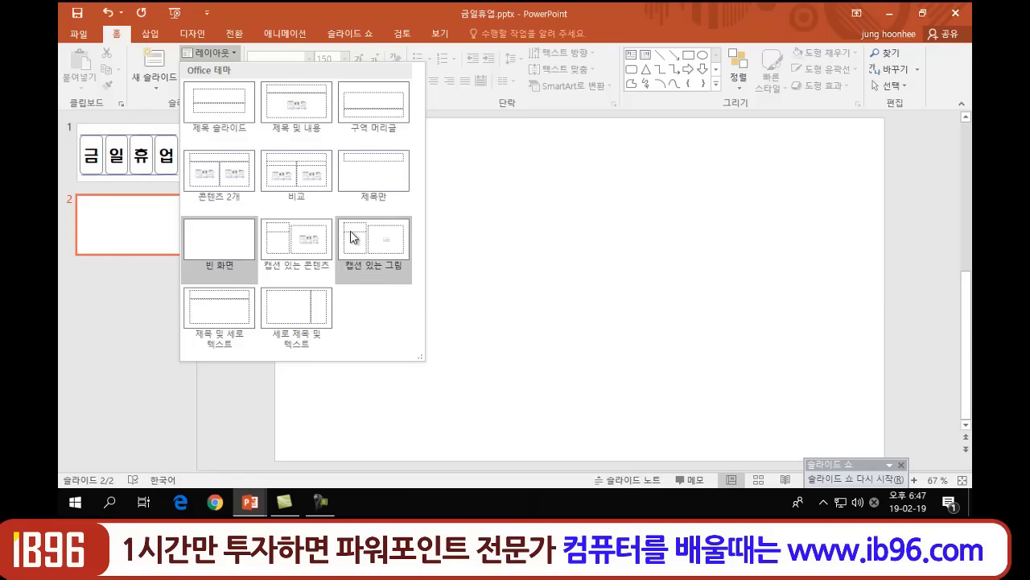
click(678, 346)
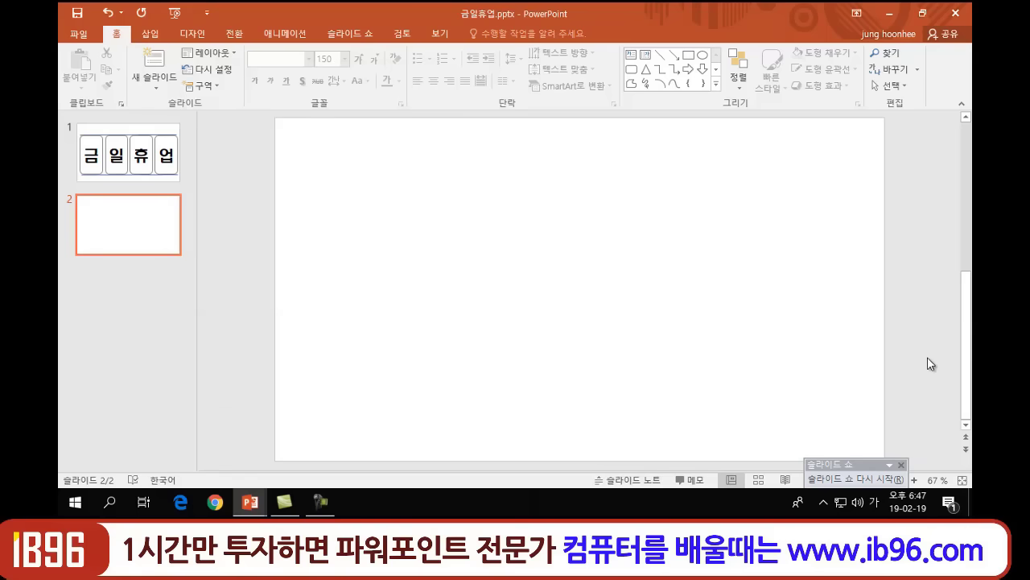
click(137, 233)
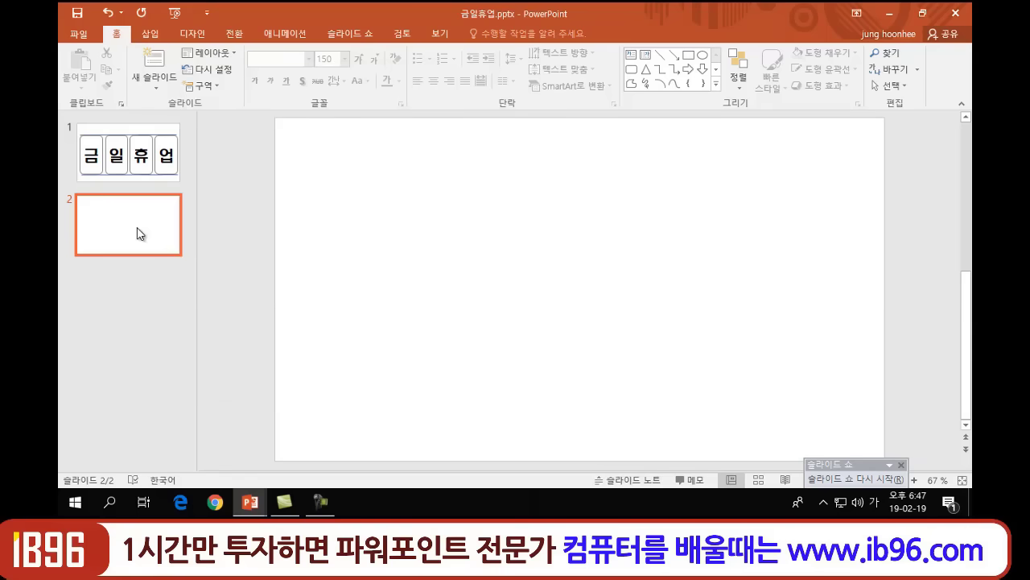
key(Delete)
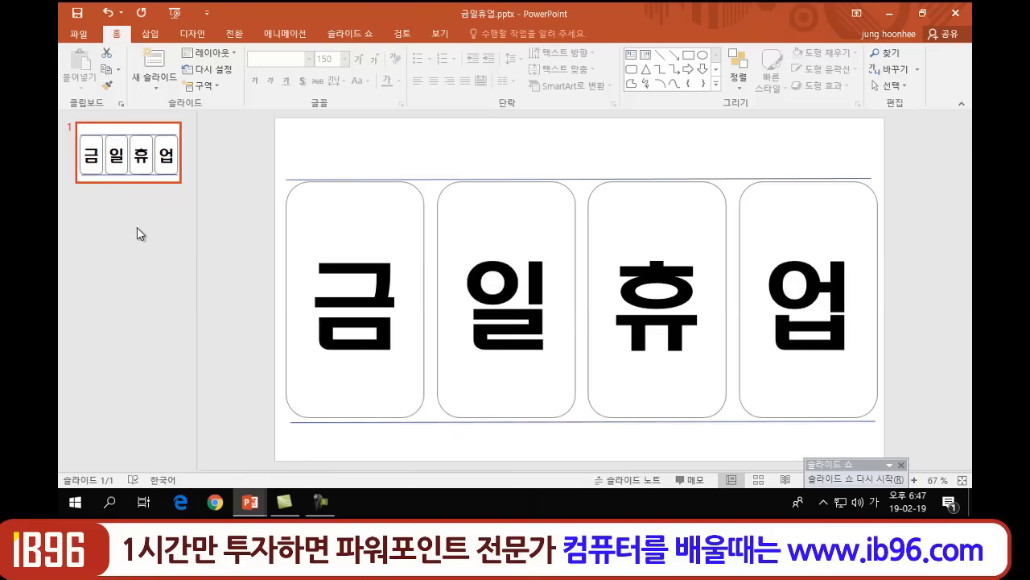
Create a new blank presentation from the 새 프레젠테이션 template
click(82, 34)
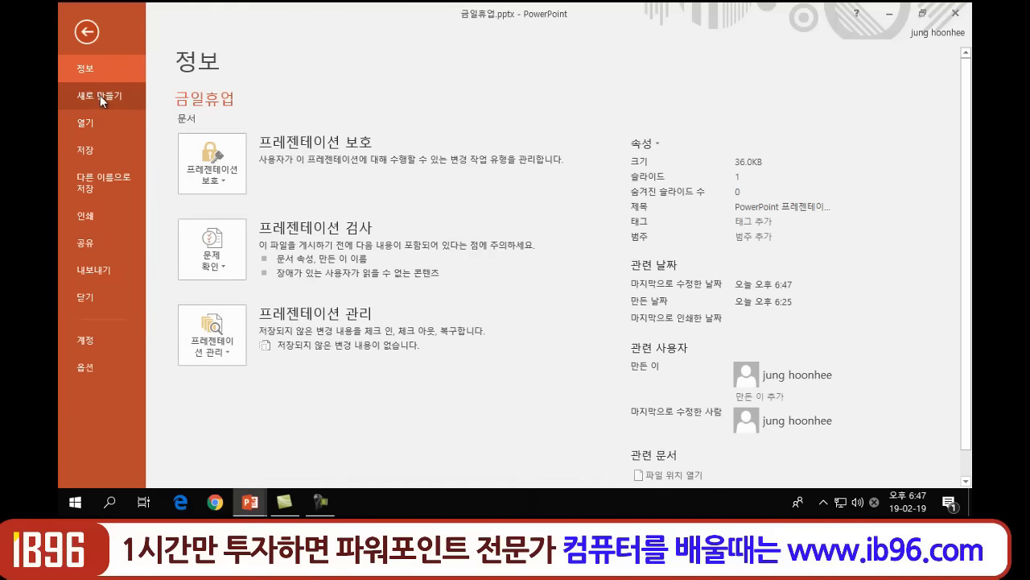
click(97, 101)
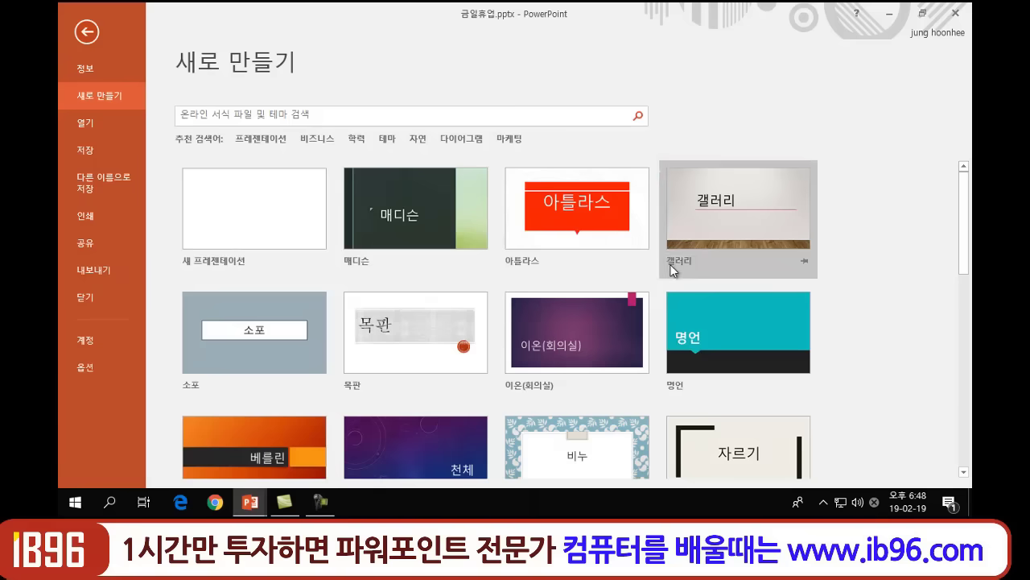
click(246, 222)
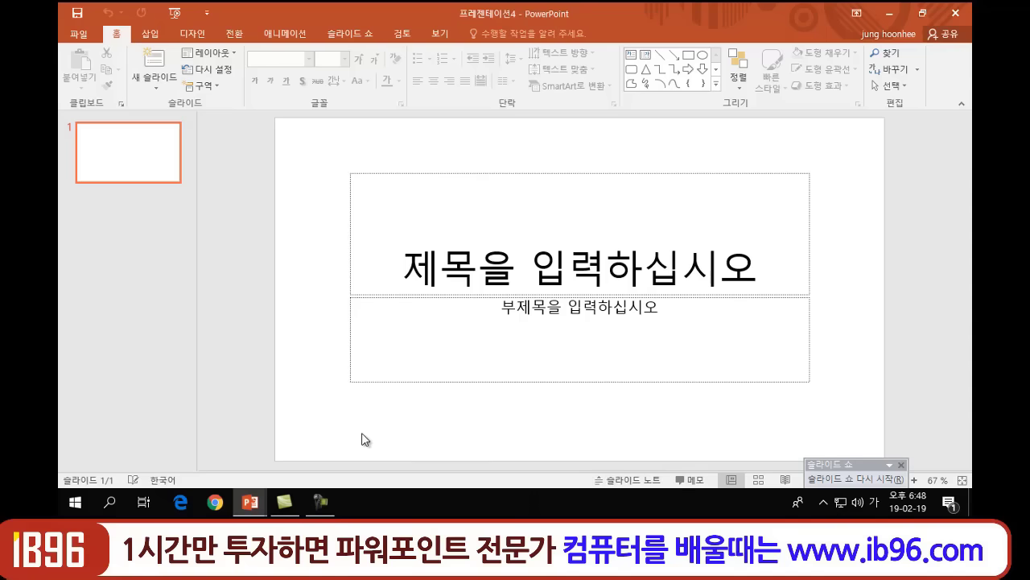
click(72, 502)
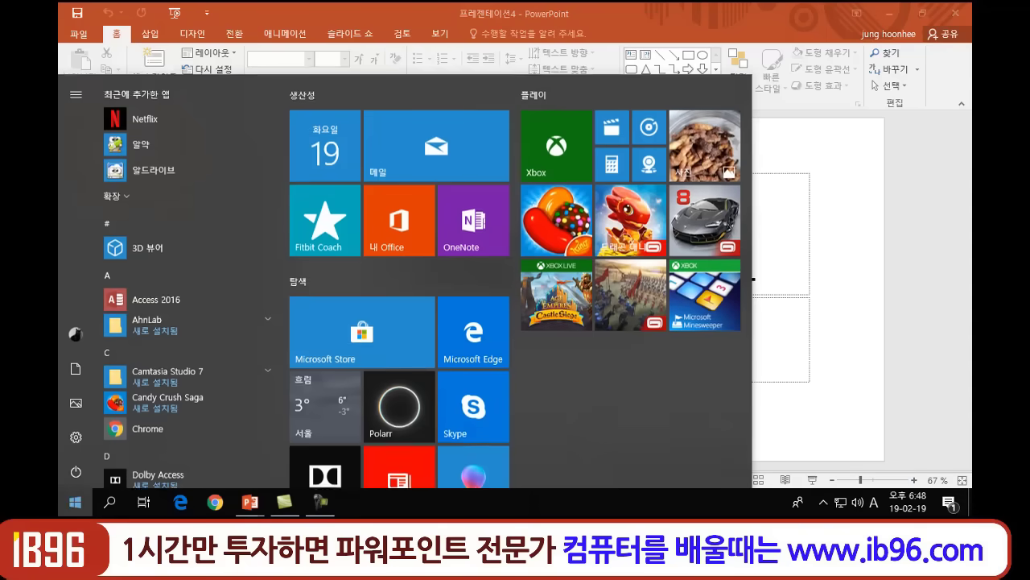
scroll(206, 359, down, 5)
scroll(206, 360, down, 10)
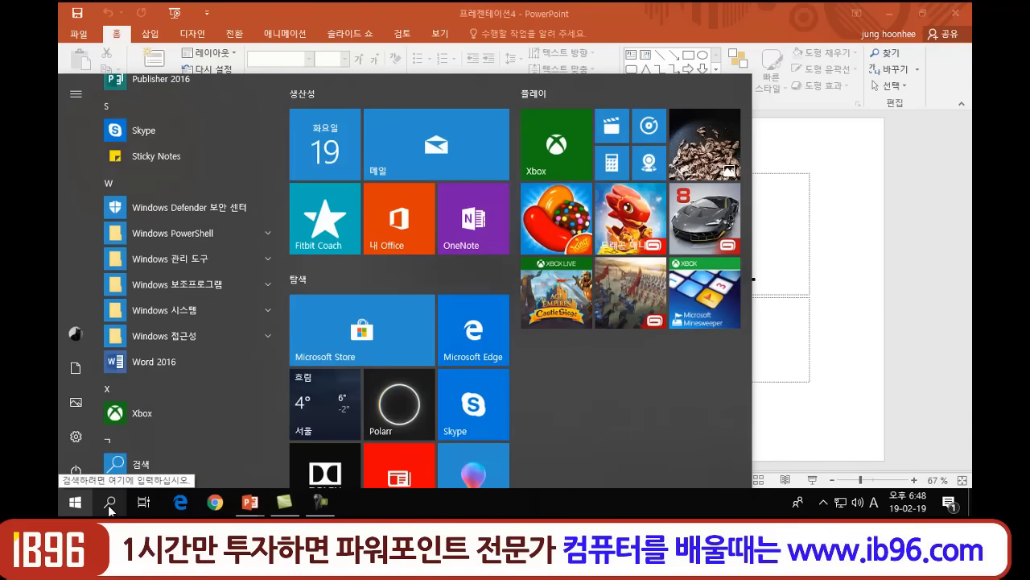
scroll(198, 260, down, 6)
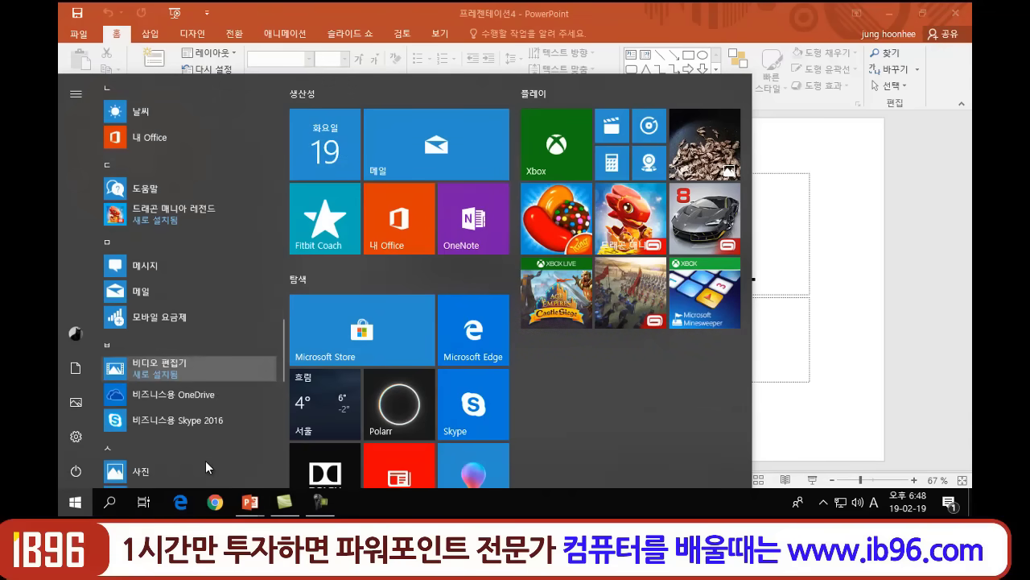
scroll(201, 442, down, 4)
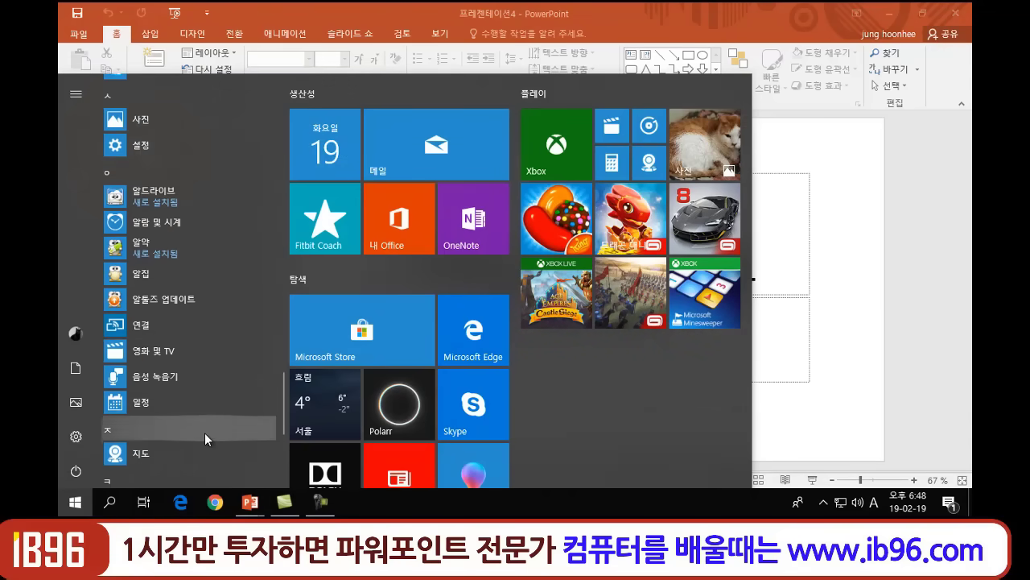
Search Windows for "not" and open the Notepad app (메모장)
click(109, 501)
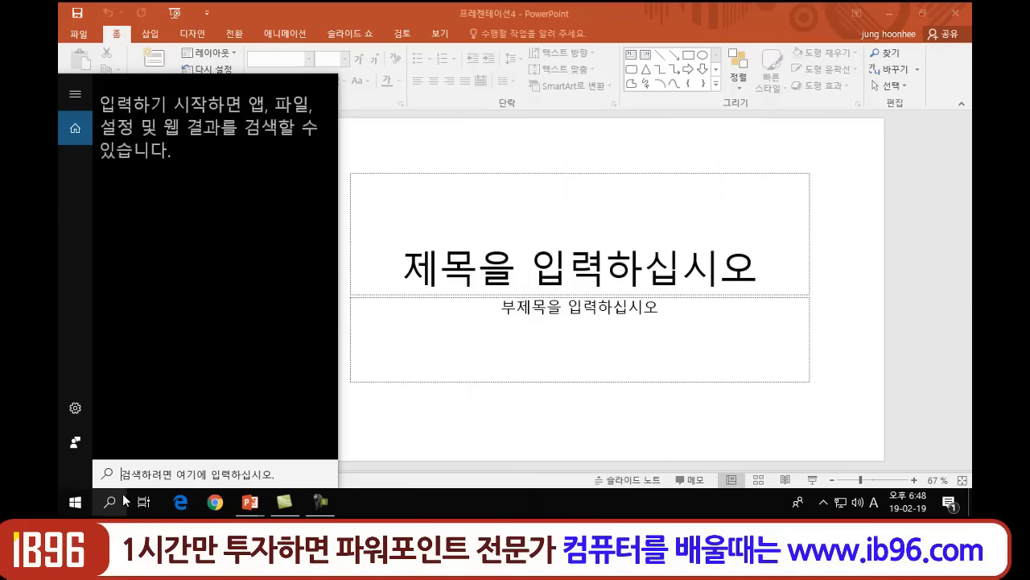
text(not)
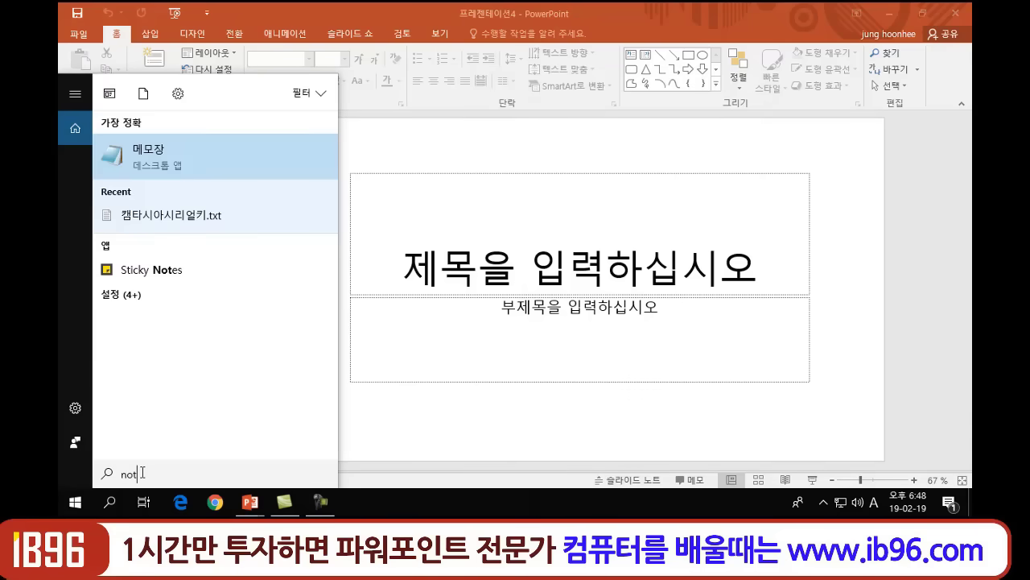
click(157, 151)
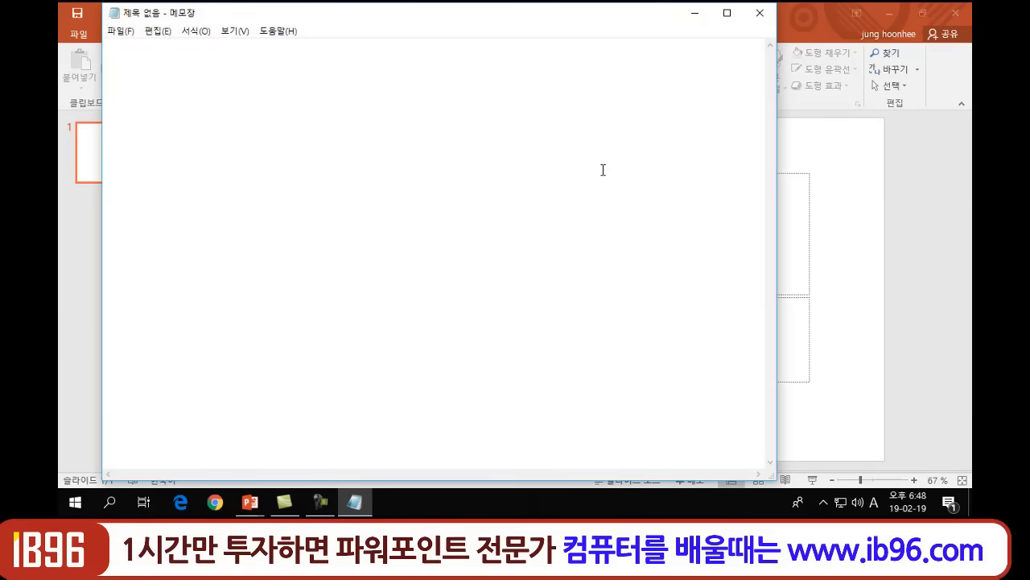
text(aaaa)
key(BackSpace)
key(BackSpace)
key(BackSpace)
key(BackSpace)
Switch to Korean input and write "프리젠테이션 - 내용 / 디자인" as the first line of the note
key(Hangul)
text(프리젠텡)
text(ㄴ -)
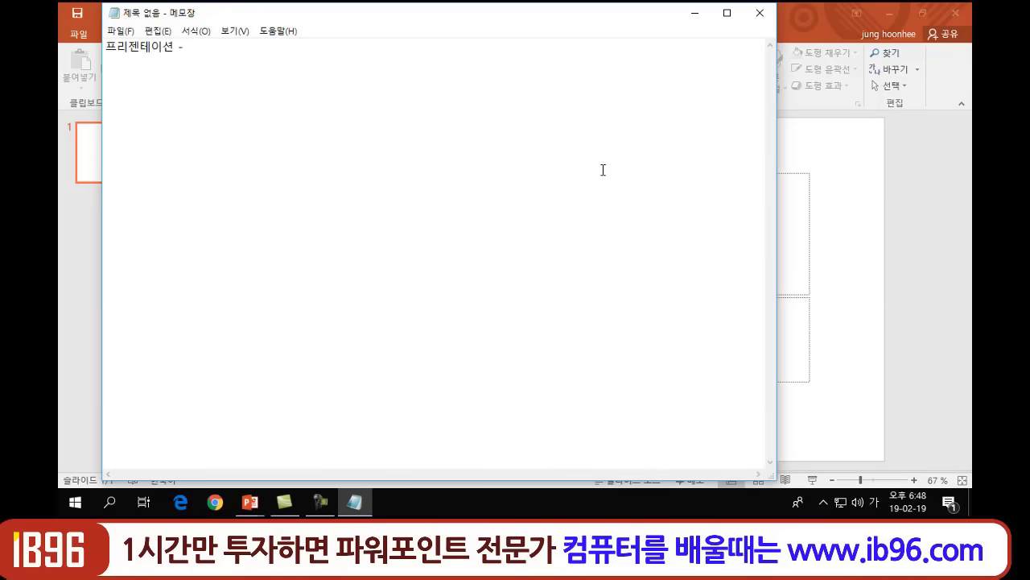
text( 내)
text(용)
text( /)
text( 디자인)
key(Return)
Add the lines "내용정리" and "디자인 --->시각적인 효과 중시" to the note and minimize Notepad to return to PowerPoint
text(내용)
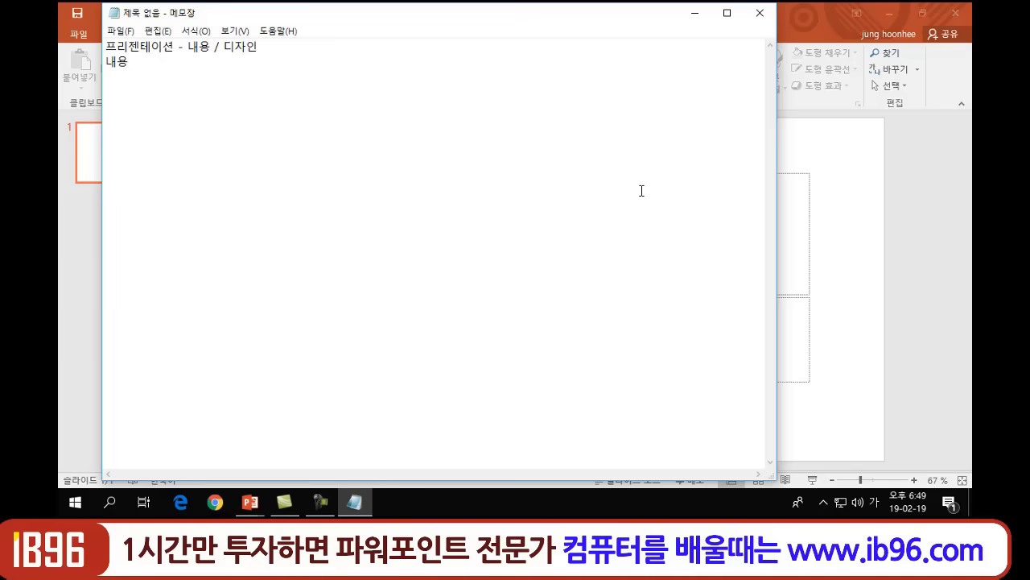
text(정리)
key(Return)
text(ㄷ)
key(BackSpace)
text(디자인)
text( --->)
text(시각적인 )
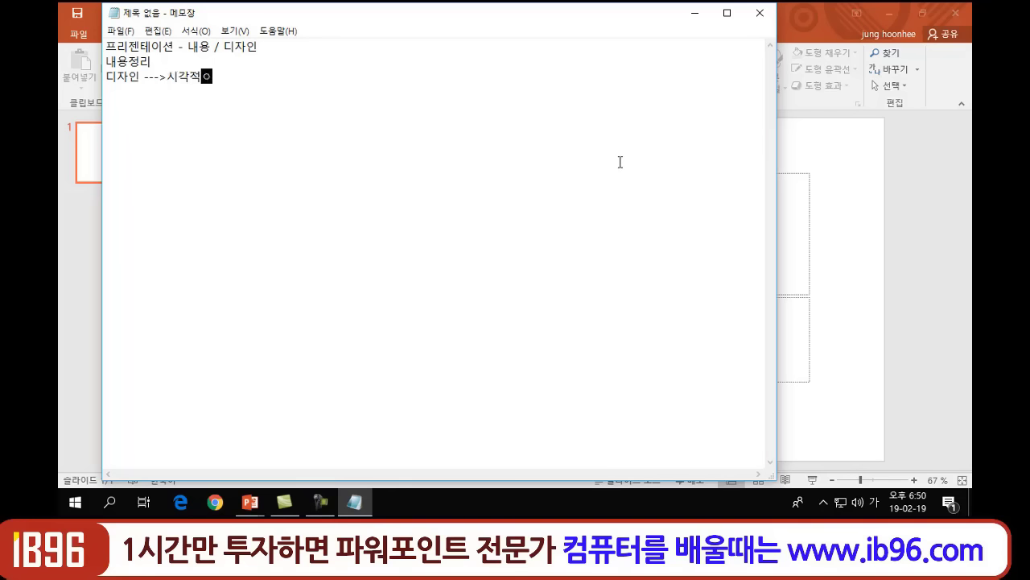
text(효과 ㅈ)
text(중시)
click(695, 13)
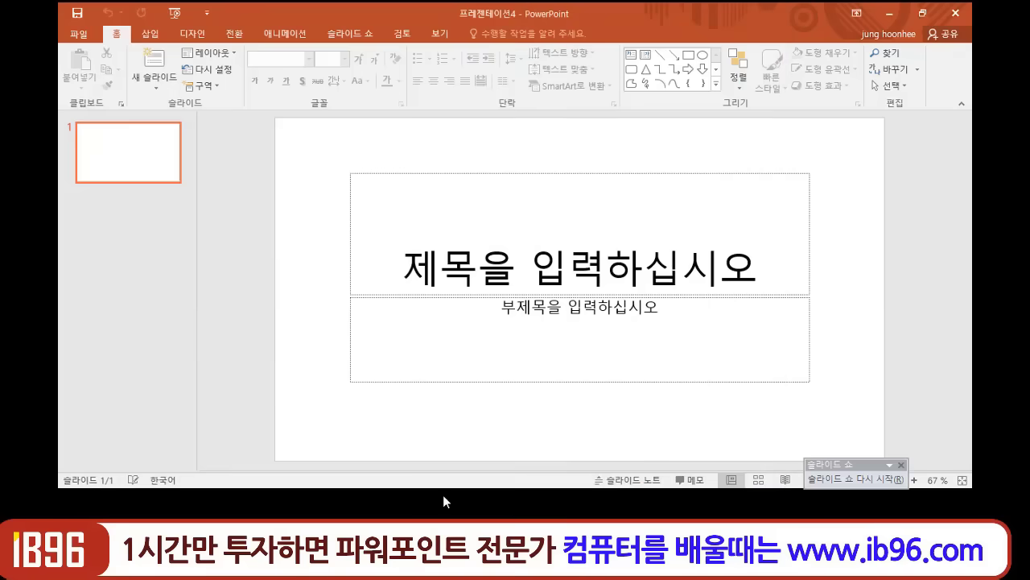